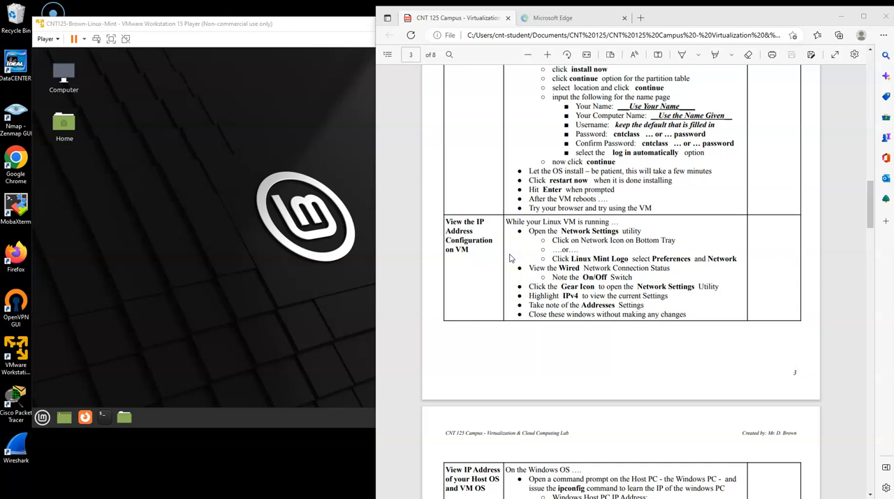
# - View the Linux Mint VM's wired connection status in Network Settings and close the settings window
pyautogui.moveTo(279, 44)
pyautogui.mouseDown()
pyautogui.moveTo(289, 31)
pyautogui.moveTo(275, 35)
pyautogui.mouseUp()
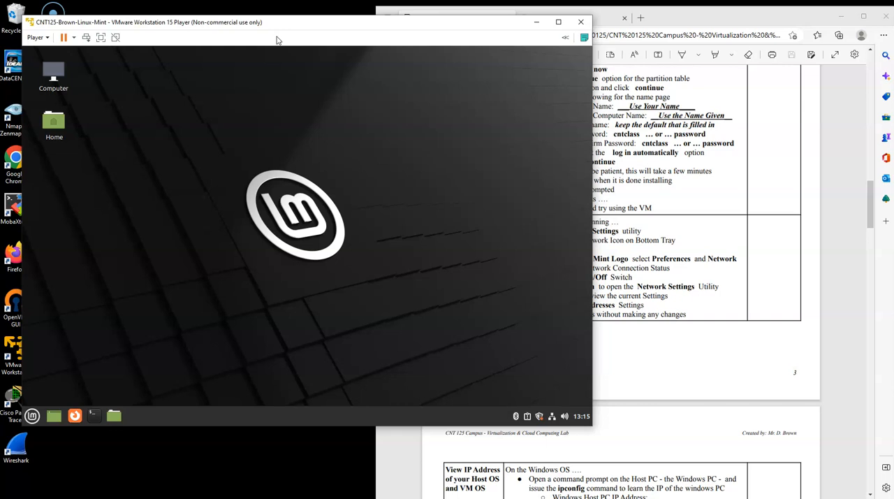
pyautogui.click(754, 239)
pyautogui.moveTo(566, 239); pyautogui.dragTo(662, 248)
pyautogui.click(247, 340)
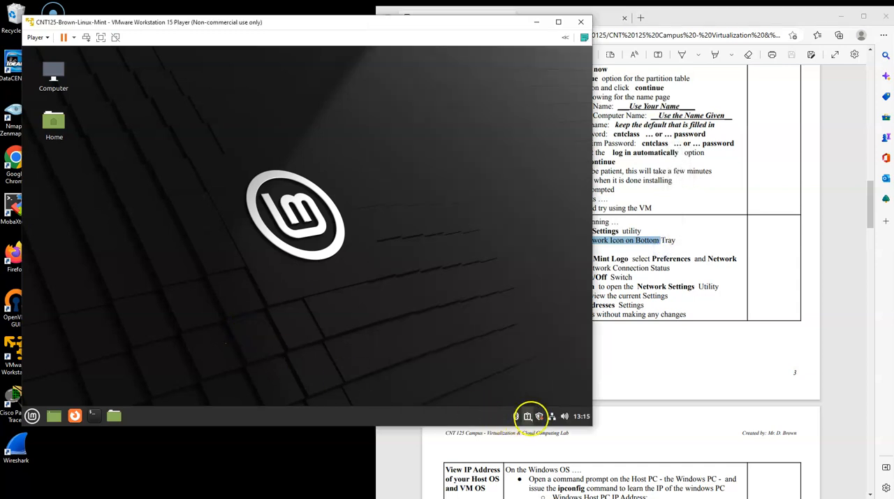
pyautogui.click(552, 416)
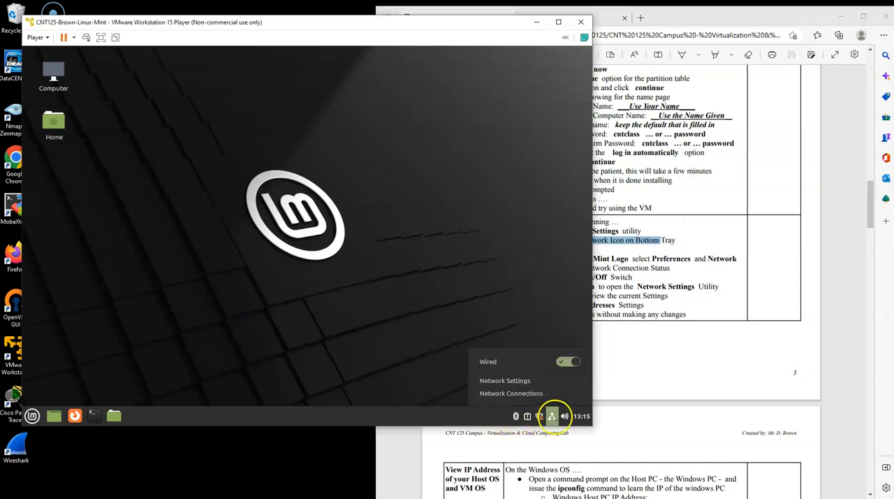
pyautogui.click(513, 379)
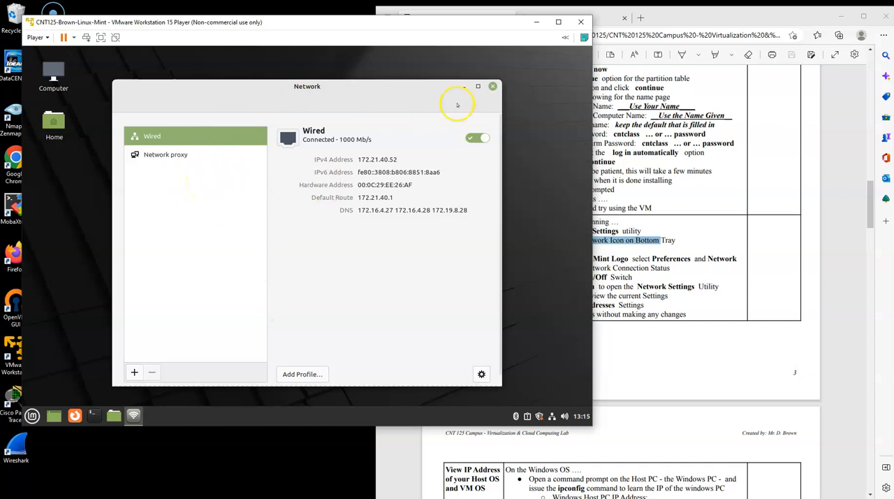
pyautogui.click(493, 86)
# - Open the Network utility from Linux Mint's Preferences applications to view the wired connection's addresses
pyautogui.click(32, 415)
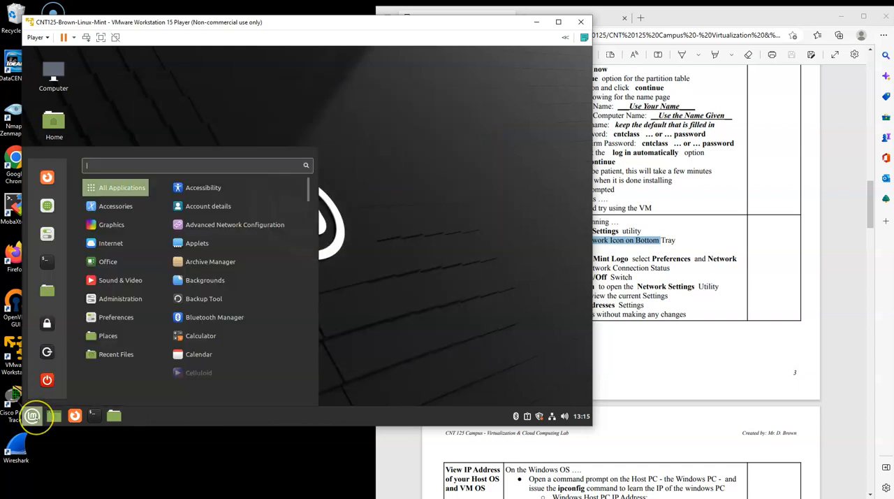
pyautogui.moveTo(106, 318)
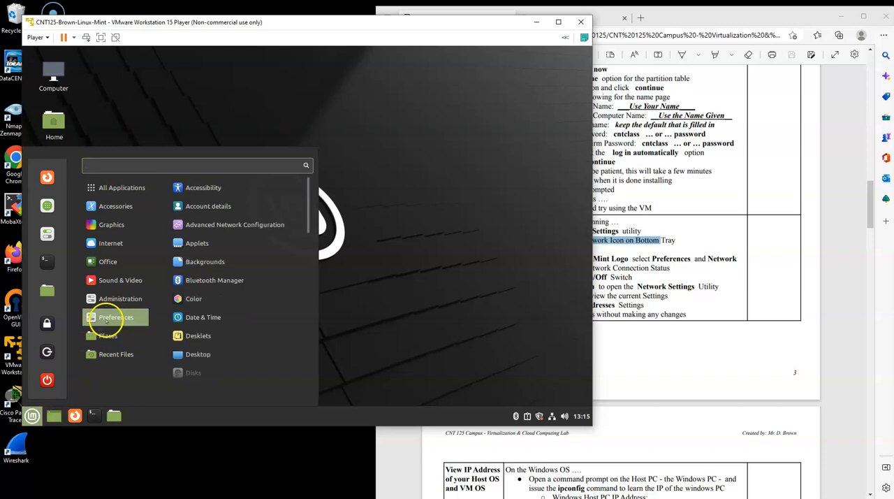
pyautogui.scroll(-5, 230, 320)
pyautogui.scroll(-4, 234, 320)
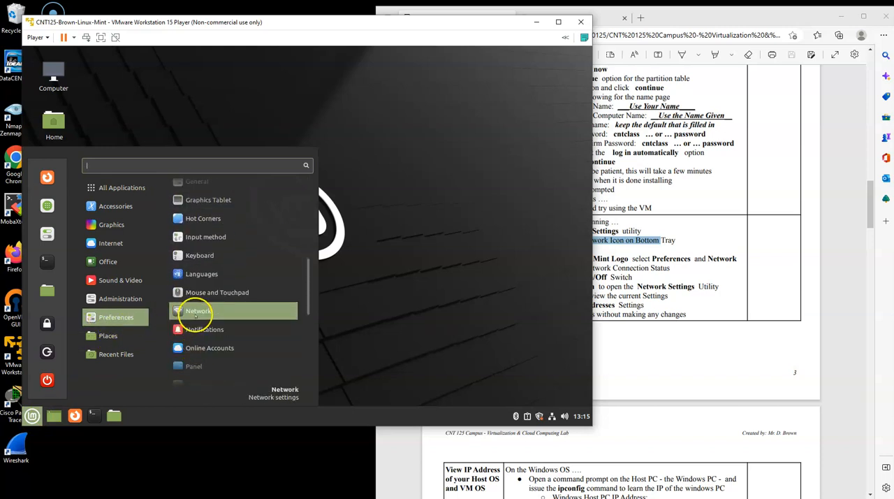
pyautogui.click(196, 315)
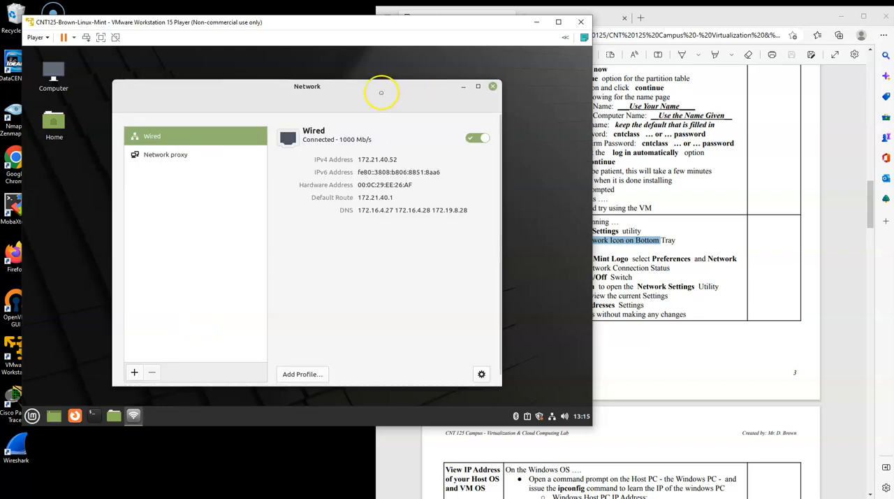
pyautogui.moveTo(381, 93); pyautogui.dragTo(361, 77)
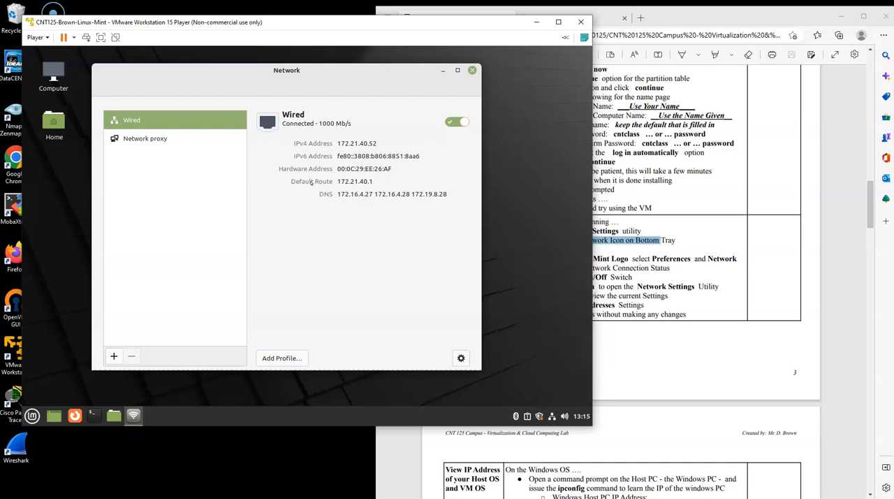
# - Consult the lab document's instructions for viewing the host and VM IP addresses, moving the VM window to uncover the Windows desktop
pyautogui.click(748, 229)
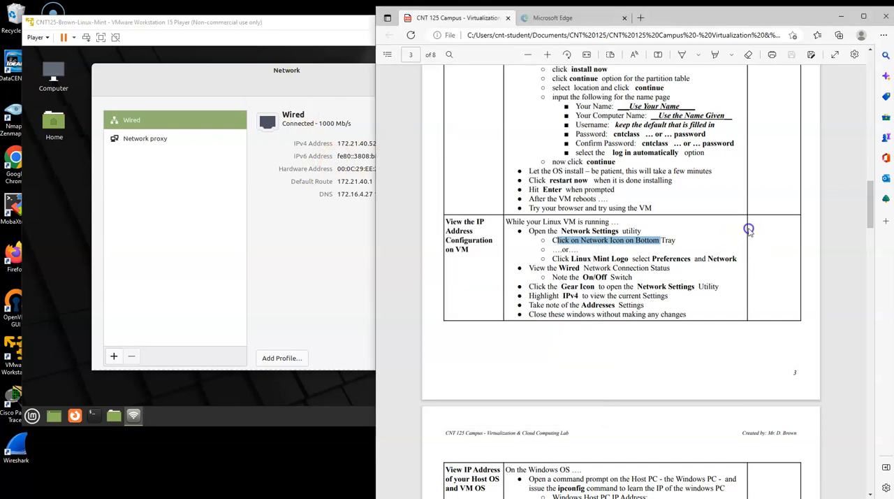
pyautogui.scroll(-2, 741, 229)
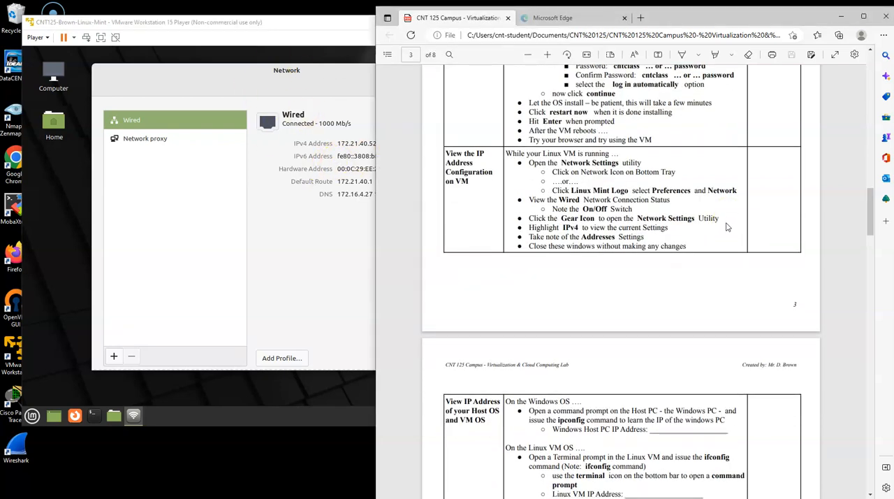
pyautogui.scroll(-2, 660, 245)
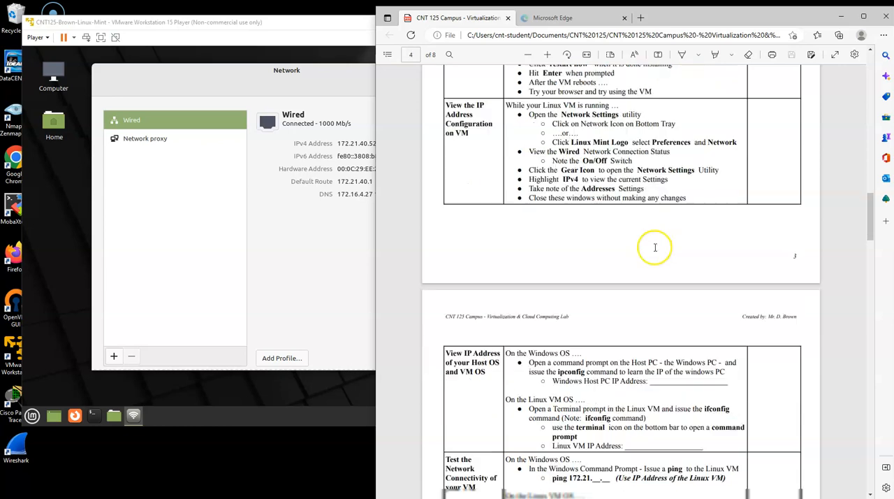
pyautogui.scroll(-4, 655, 302)
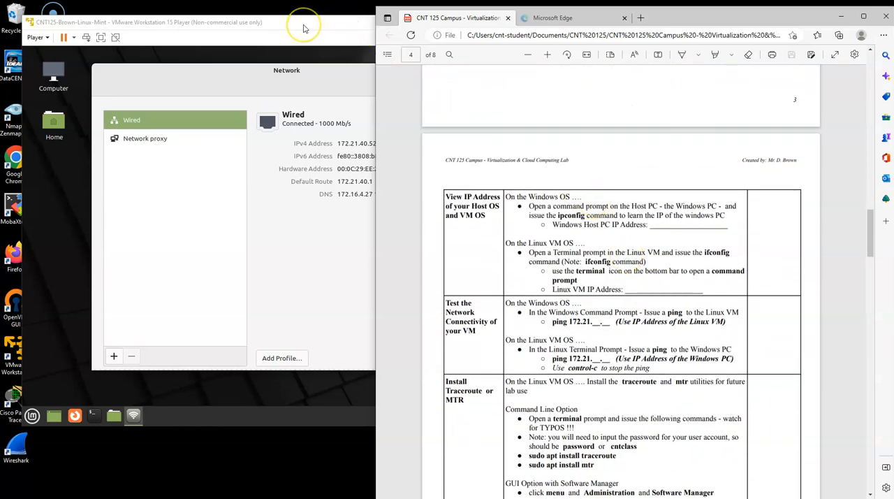
pyautogui.moveTo(303, 29); pyautogui.dragTo(580, 42)
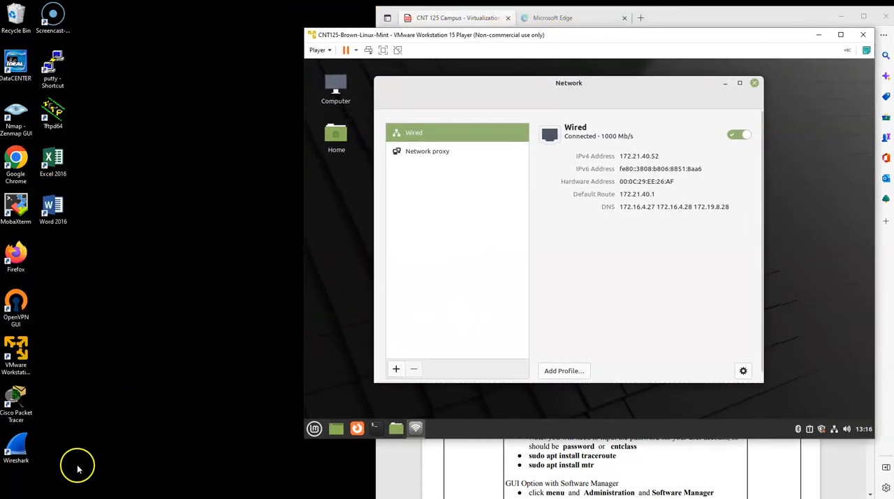
pyautogui.click(724, 16)
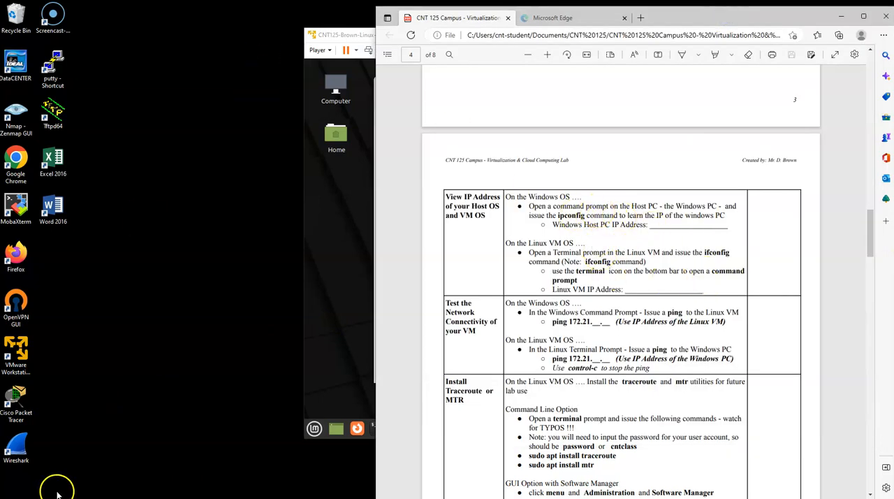
# - Run ipconfig in a Windows command prompt and highlight the Ethernet 3 adapter's IP settings in the output
pyautogui.click(209, 497)
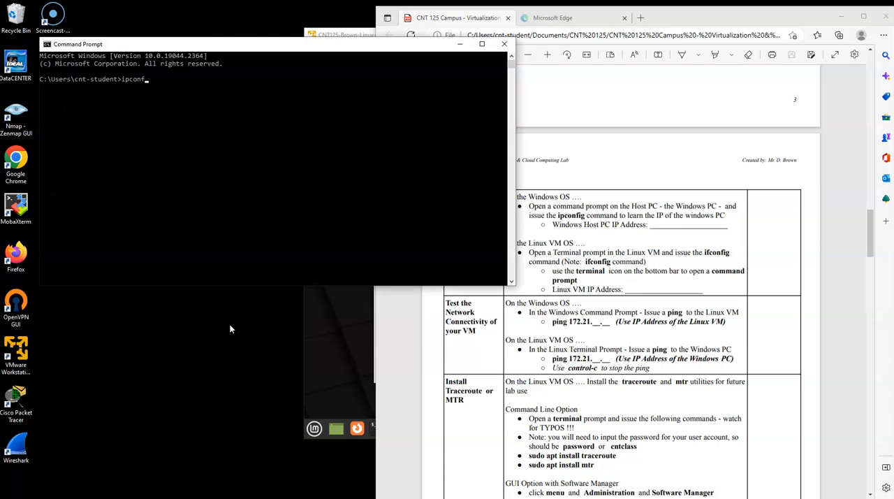
pyautogui.write('ipconfig')
pyautogui.press('Return')
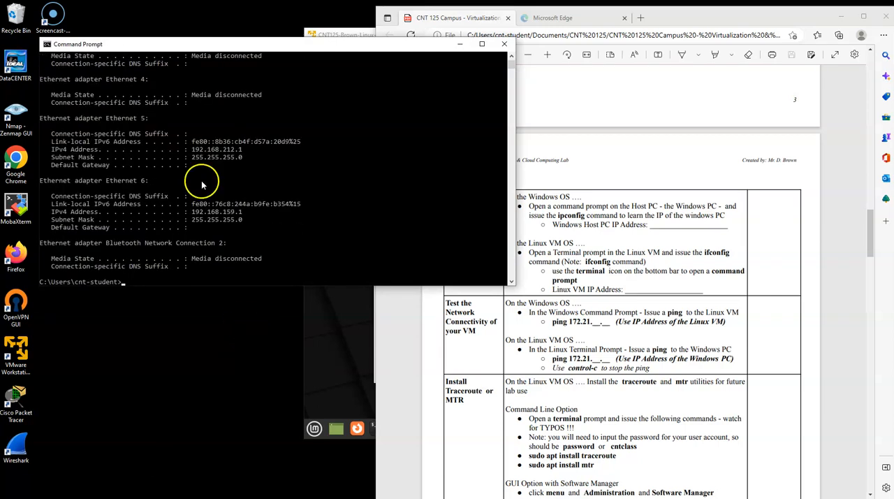
pyautogui.scroll(3, 178, 141)
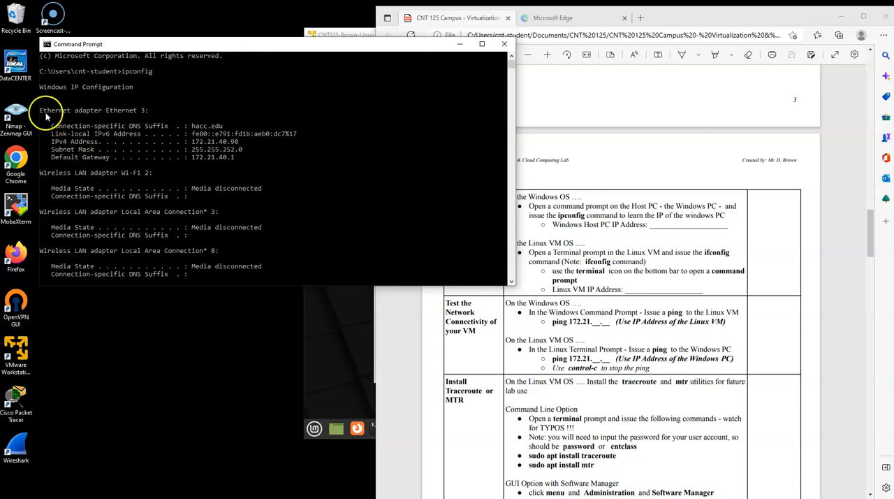
pyautogui.moveTo(40, 102); pyautogui.dragTo(269, 169)
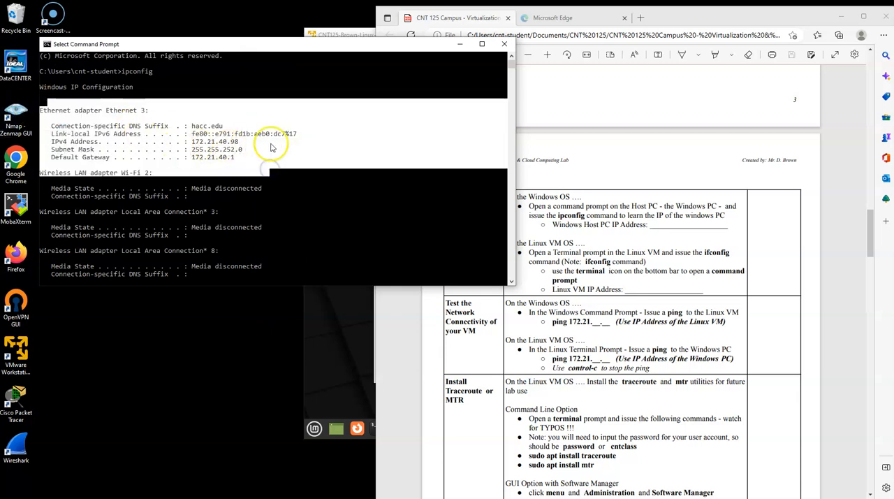
pyautogui.moveTo(266, 45); pyautogui.dragTo(235, 39)
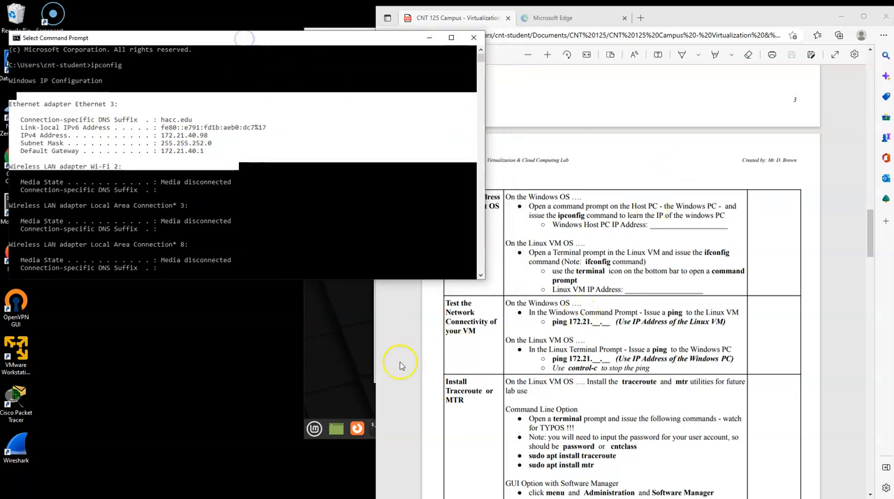
# - Open a terminal in the Linux Mint VM, run ifconfig and highlight the ens33 interface's inet address
pyautogui.click(356, 368)
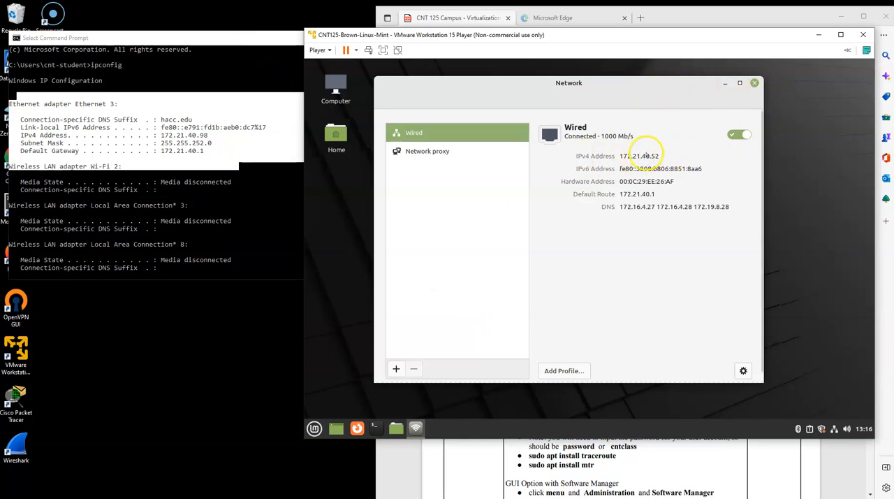
pyautogui.click(377, 427)
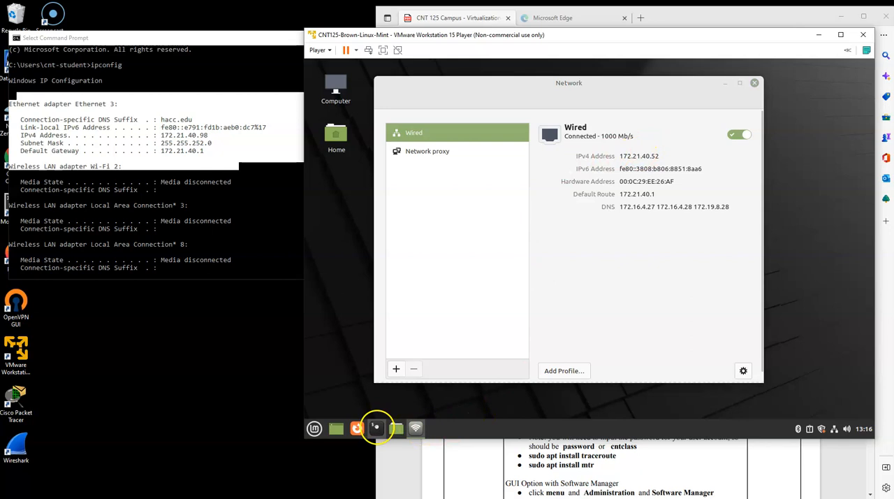
pyautogui.moveTo(546, 93); pyautogui.dragTo(593, 82)
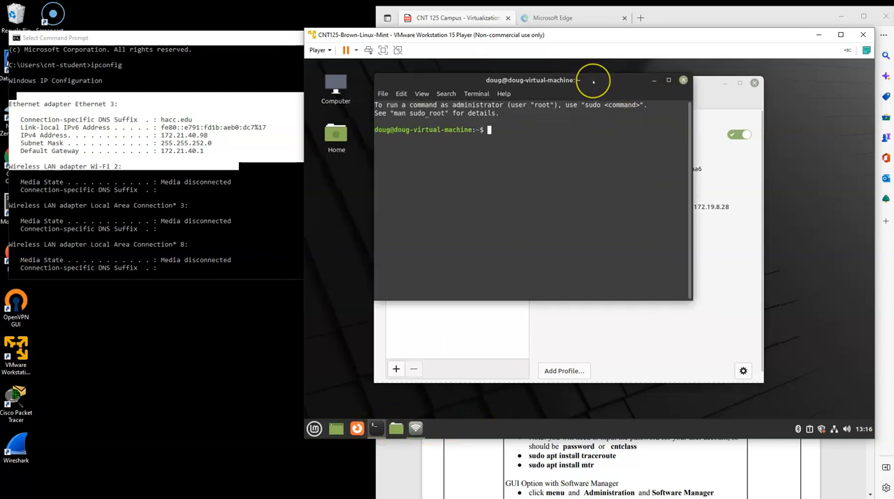
pyautogui.write('ifconf')
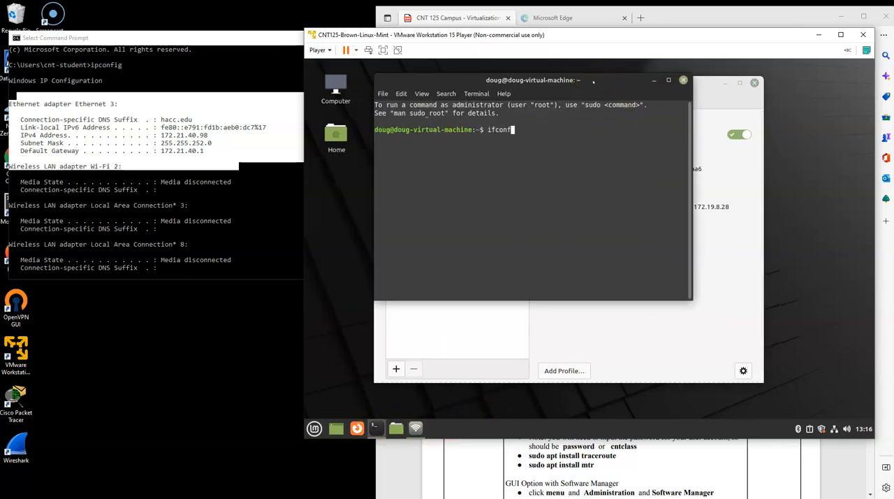
pyautogui.write('ig')
pyautogui.press('Return')
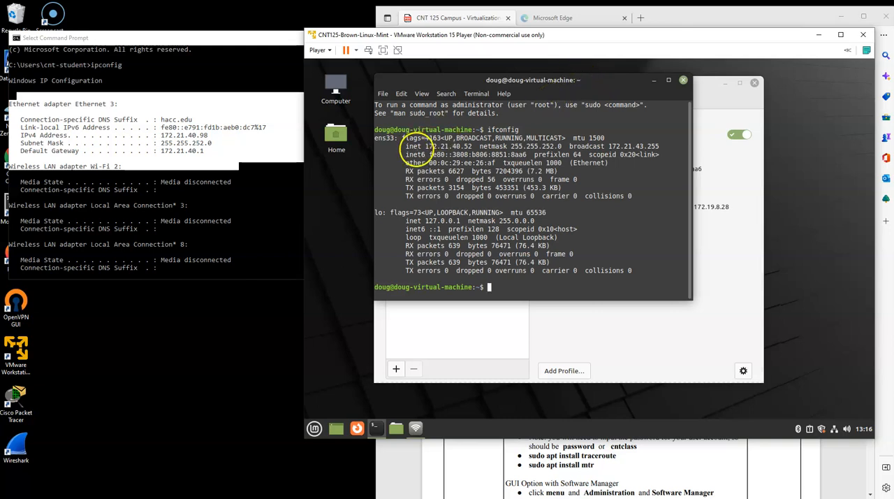
pyautogui.moveTo(422, 147); pyautogui.dragTo(494, 148)
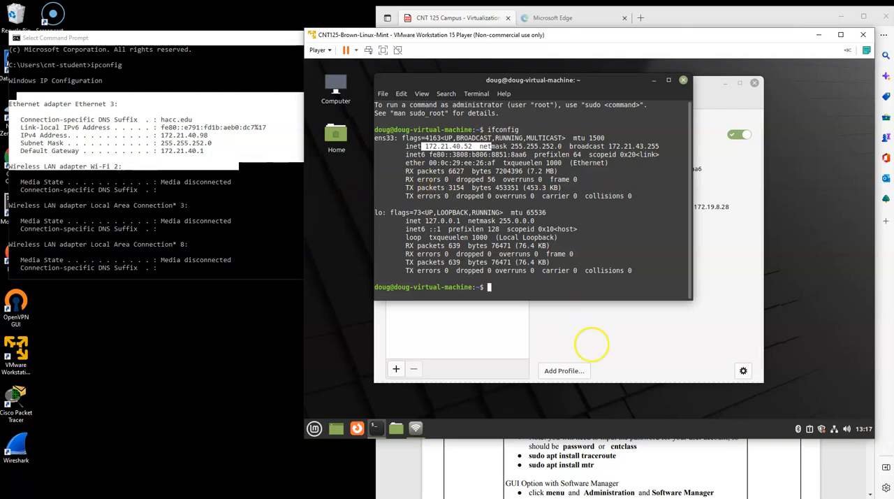
# - Following the lab's connectivity test, ping the Windows host at 172.21.40.98 from the Linux terminal and stop the ping
pyautogui.click(766, 469)
pyautogui.scroll(-3, 698, 317)
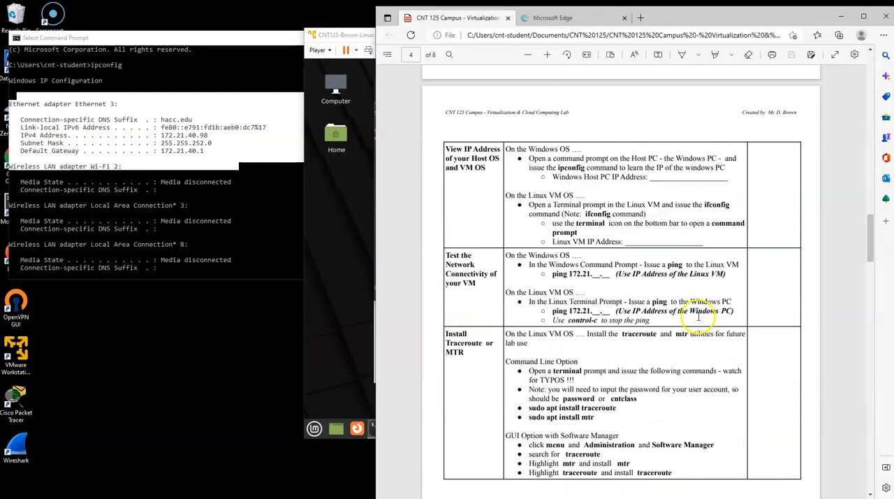
pyautogui.click(340, 186)
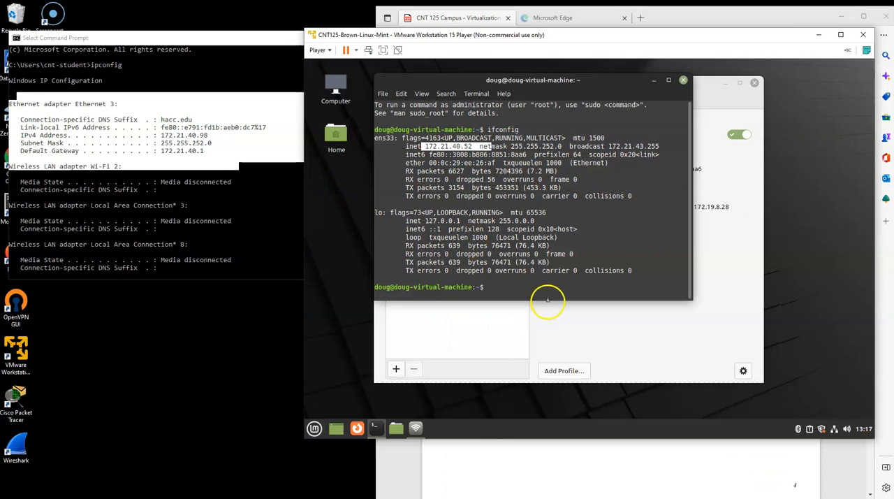
pyautogui.click(506, 286)
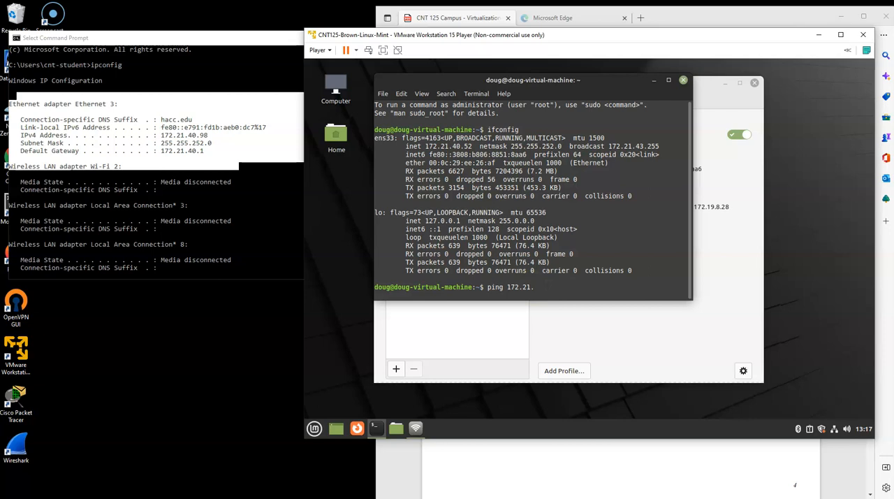
pyautogui.write('8')
pyautogui.press('Return')
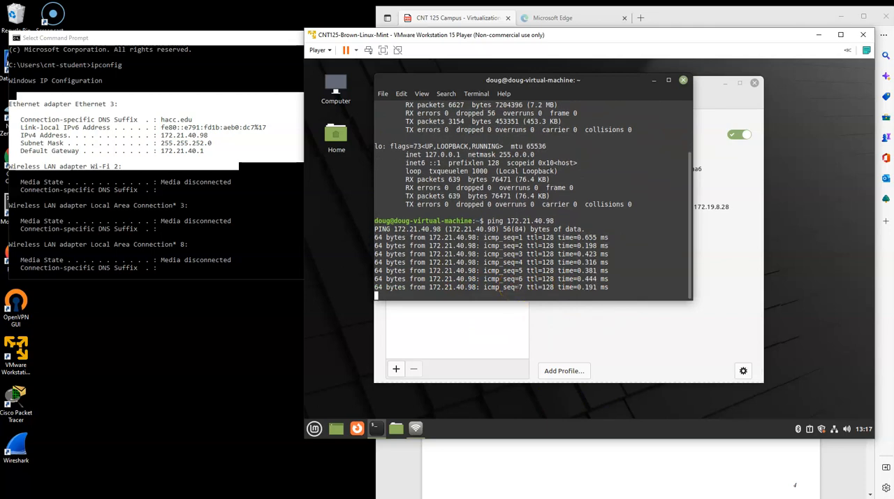
pyautogui.hotkey('ctrl', 'c')
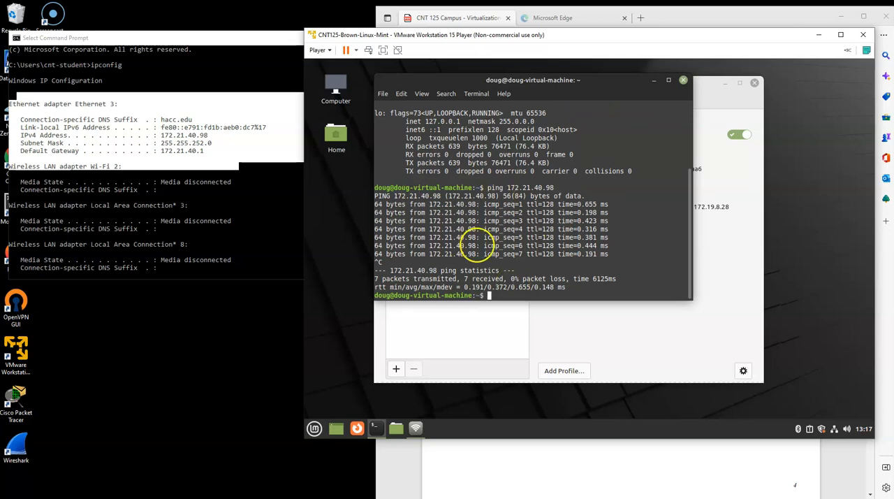
# - Look up the Linux VM's inet address in the ifconfig output and ping 172.21.40.52 from the Windows command prompt
pyautogui.click(119, 165)
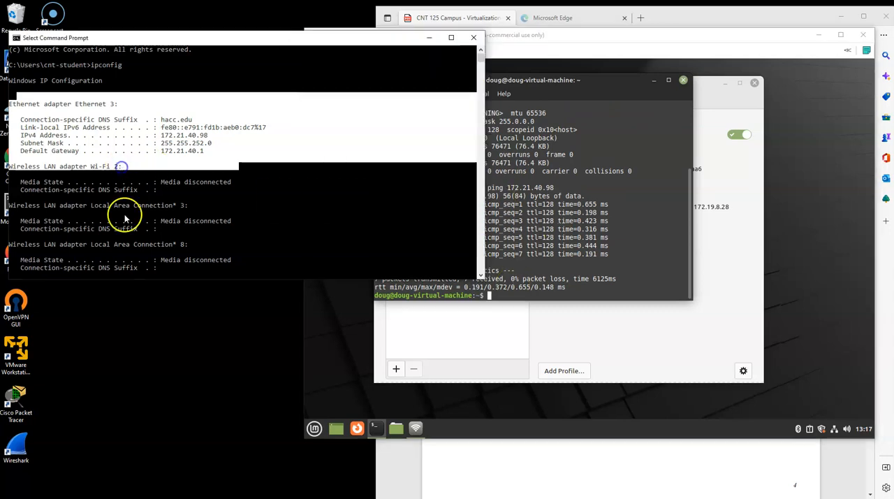
pyautogui.click(576, 212)
pyautogui.scroll(3, 577, 212)
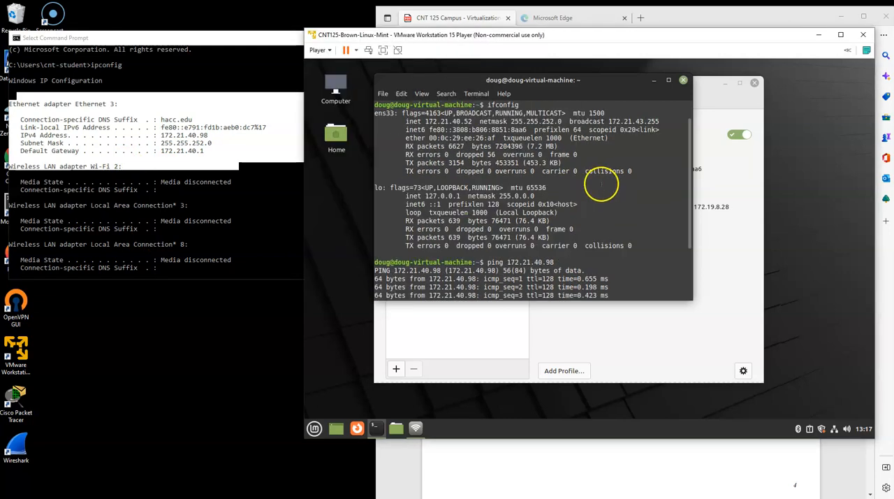
pyautogui.scroll(1, 601, 185)
pyautogui.click(182, 258)
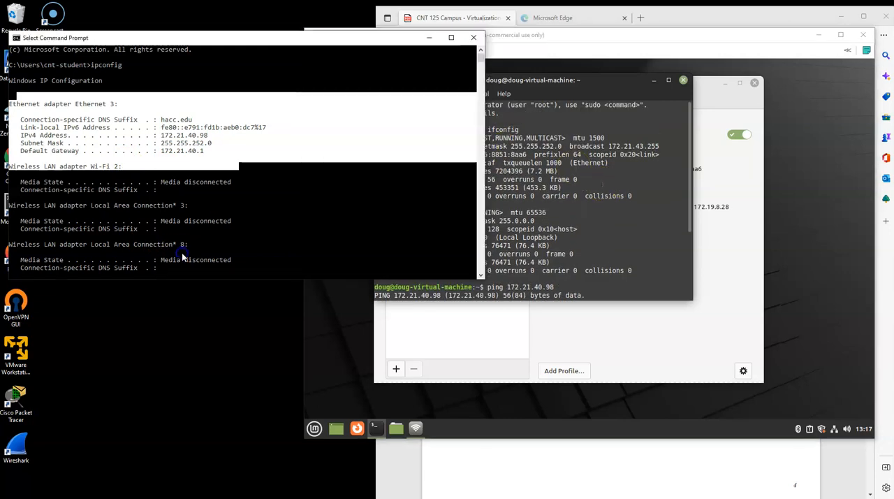
pyautogui.press('Return')
pyautogui.press('Return')
pyautogui.press('Return')
pyautogui.write('ping 172.21.')
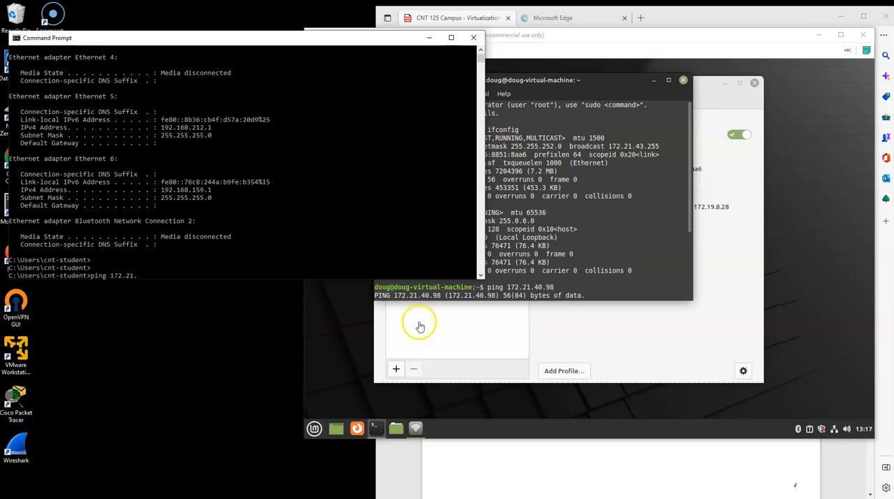
pyautogui.click(420, 326)
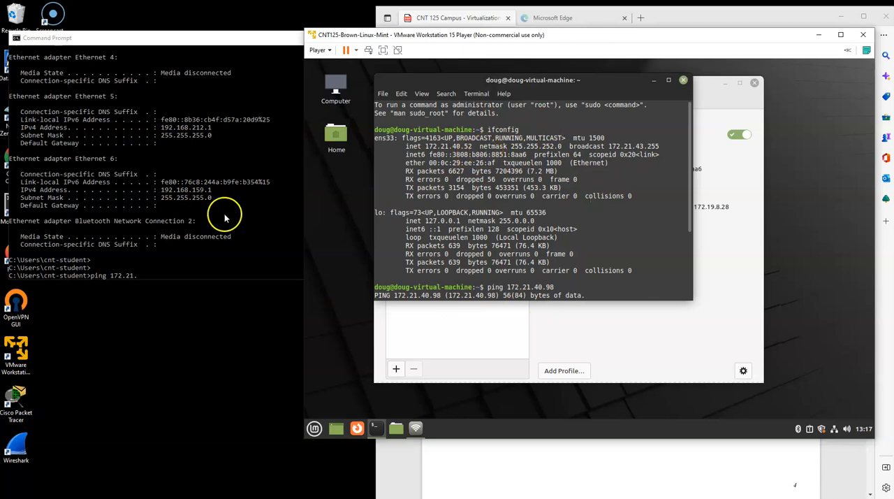
pyautogui.click(175, 275)
pyautogui.write('g 172.21.40.52')
pyautogui.press('Return')
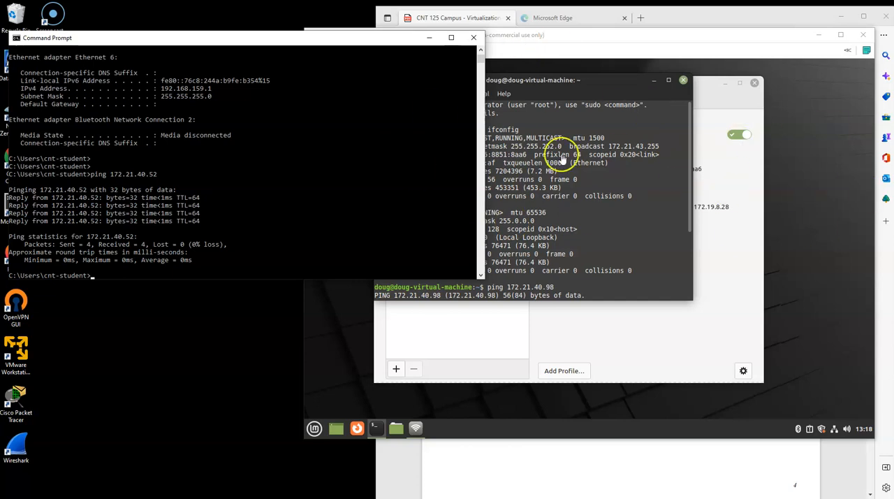
# - Uncover the lab document's Install Traceroute or MTR section and highlight the sudo apt install traceroute command
pyautogui.moveTo(641, 34); pyautogui.dragTo(542, 34)
pyautogui.click(847, 180)
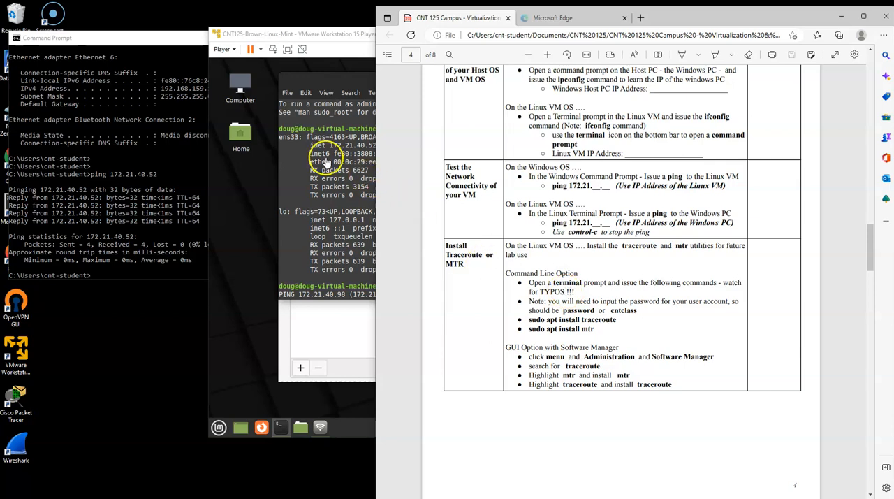
pyautogui.click(603, 323)
pyautogui.moveTo(569, 320); pyautogui.dragTo(630, 319)
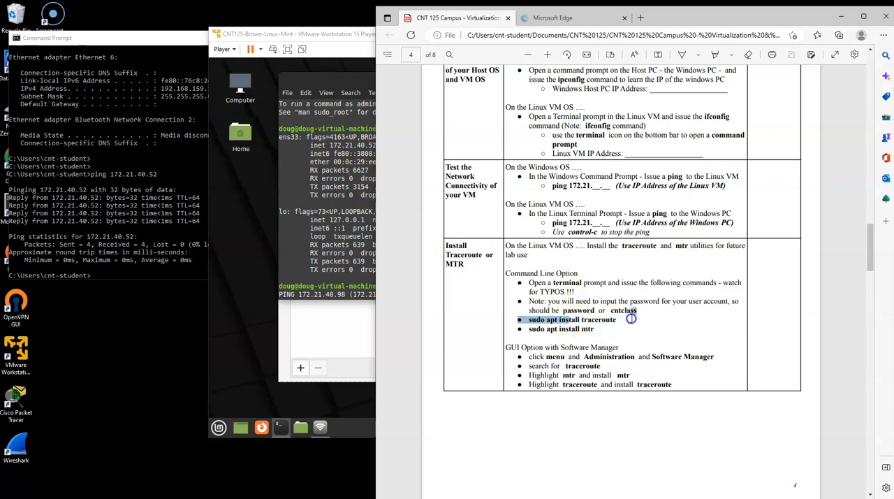
# - Install traceroute in the Linux terminal with sudo apt install traceroute, entering the account password for sudo
pyautogui.click(365, 264)
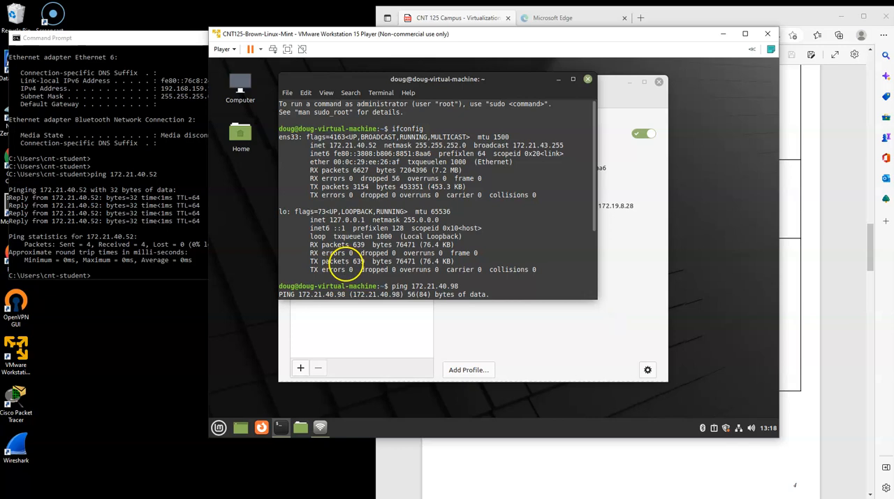
pyautogui.hotkey('ctrl', 'c')
pyautogui.press('Return')
pyautogui.press('Return')
pyautogui.press('Return')
pyautogui.press('Return')
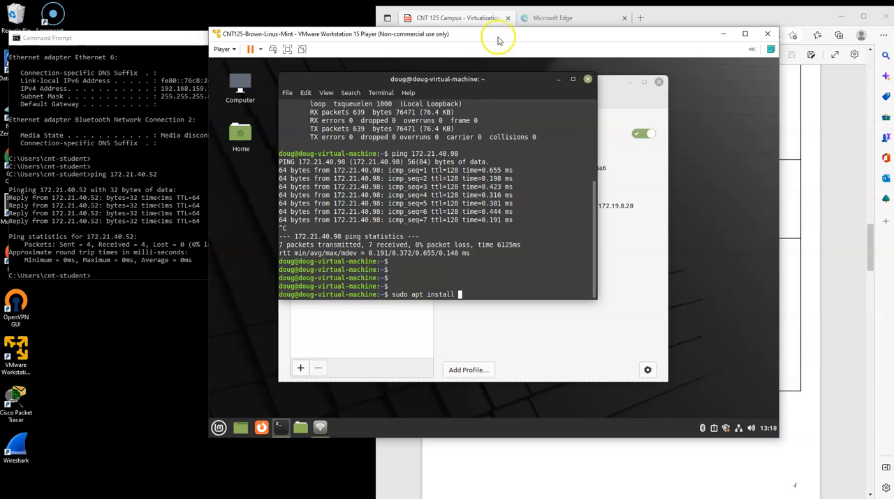
pyautogui.moveTo(506, 37); pyautogui.dragTo(319, 31)
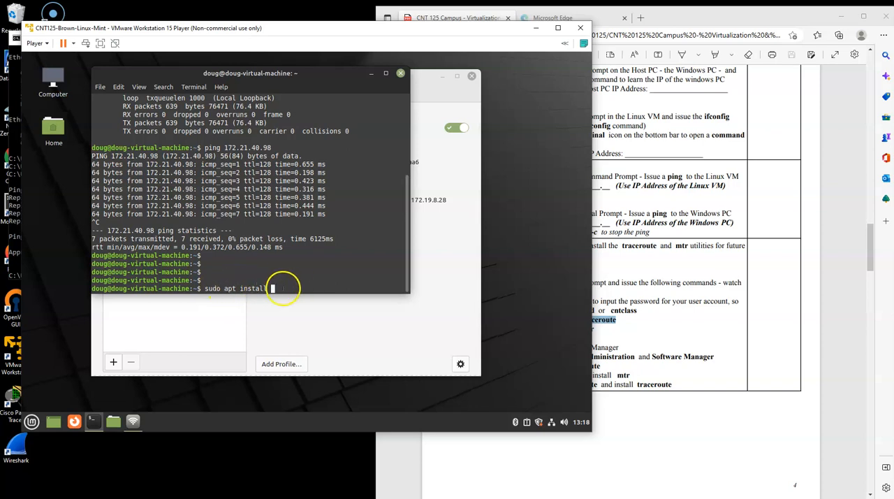
pyautogui.click(665, 322)
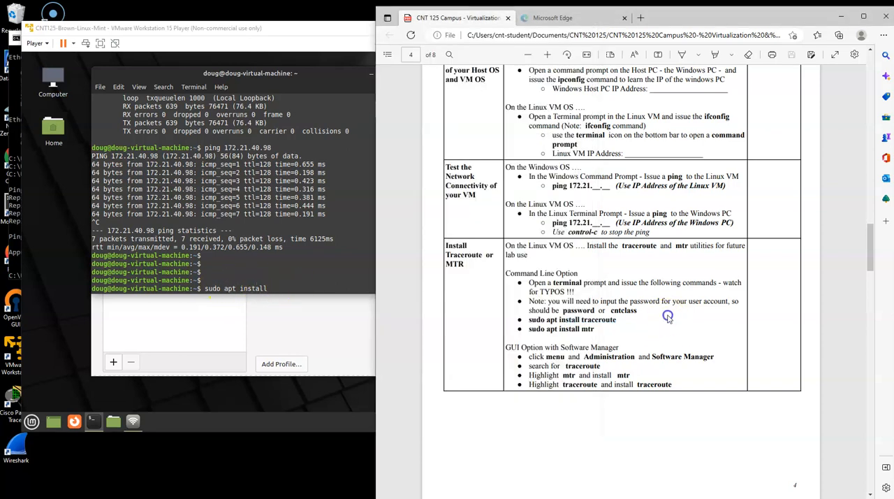
pyautogui.click(307, 288)
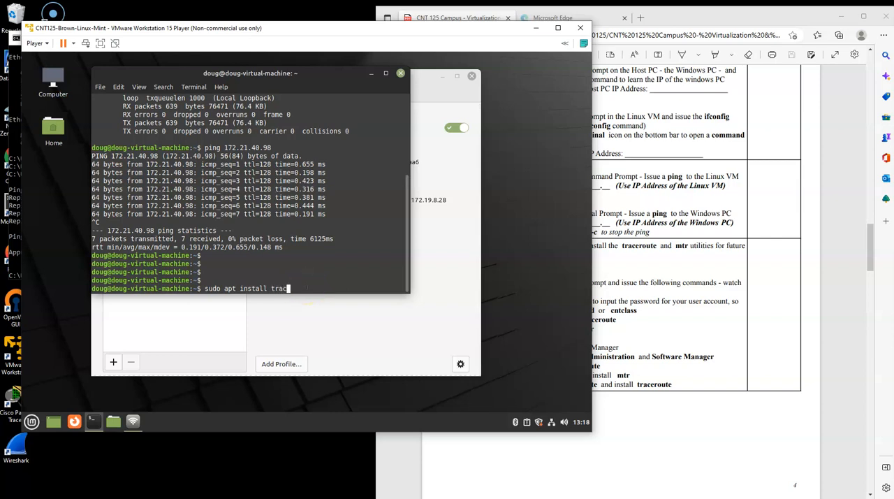
pyautogui.press('Return')
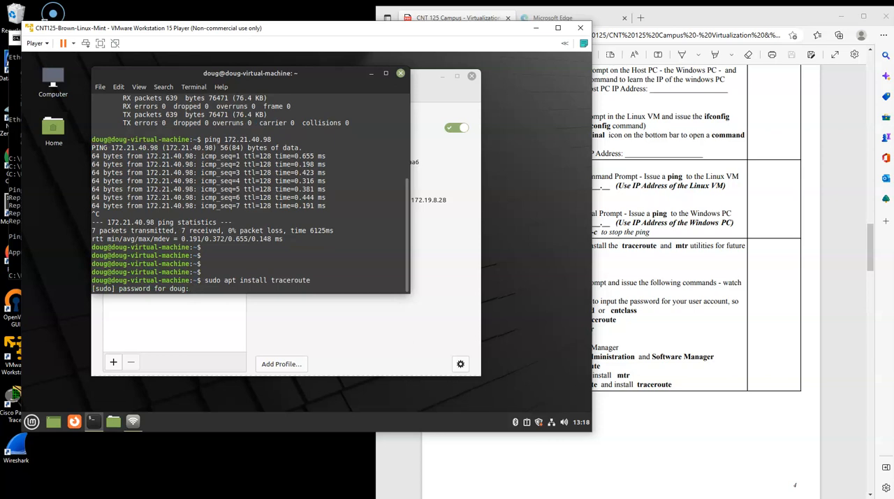
pyautogui.press('Return')
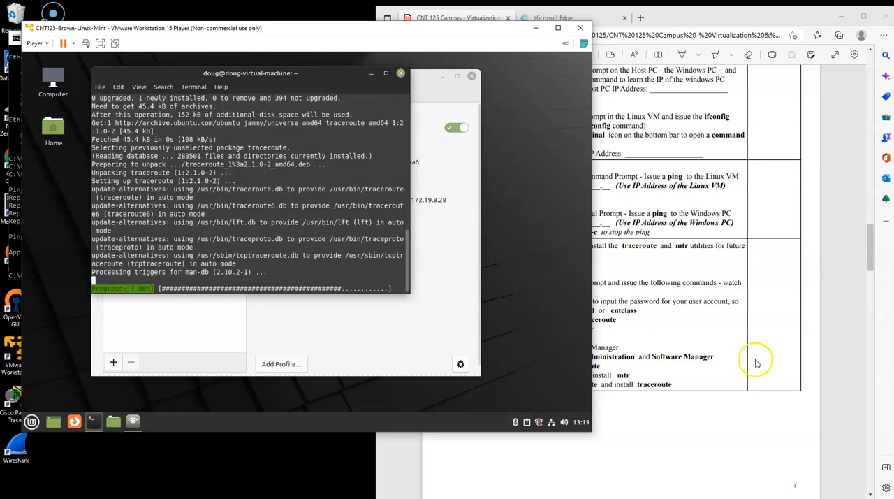
# - Install mtr in the Linux terminal with sudo apt install mtr, answering Y to continue
pyautogui.click(690, 353)
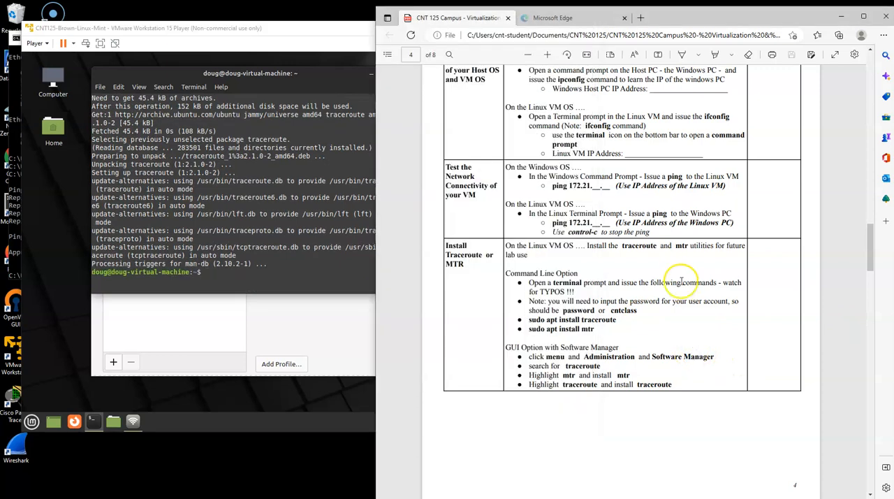
pyautogui.click(241, 283)
pyautogui.press('Up')
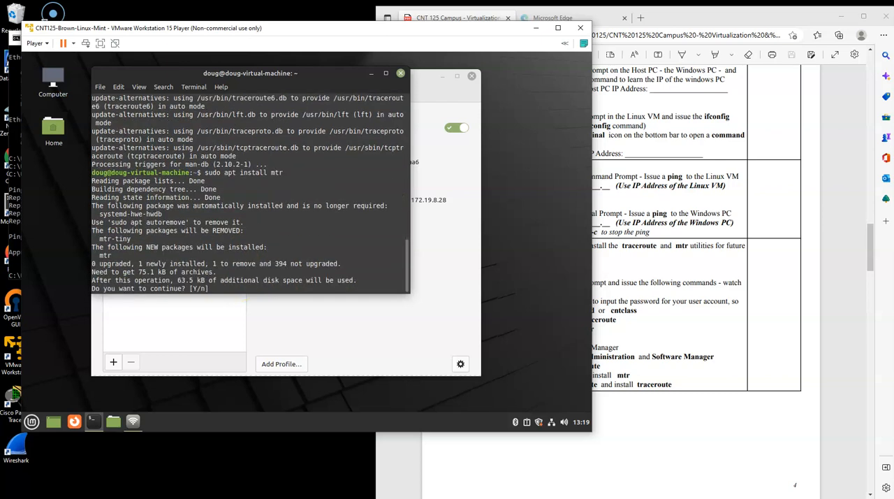
pyautogui.press('Return')
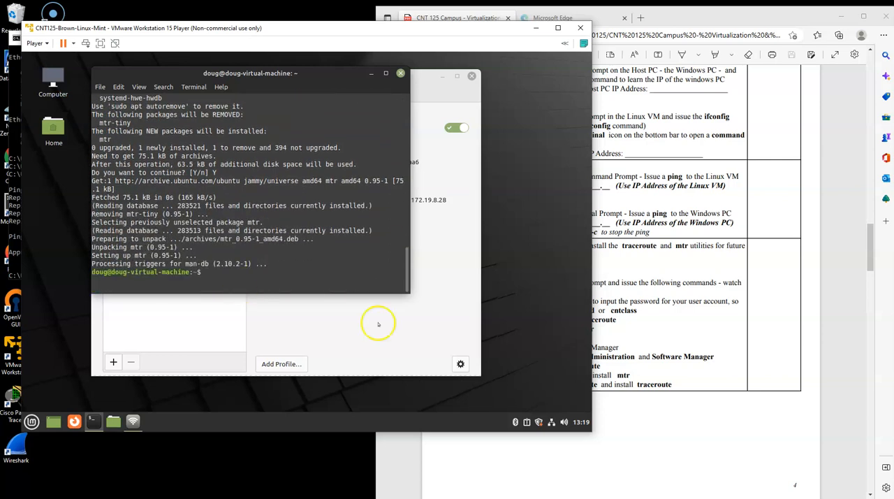
# - Following the lab's GUI option, open Linux Mint's Software Manager and close the Update Manager window
pyautogui.click(683, 322)
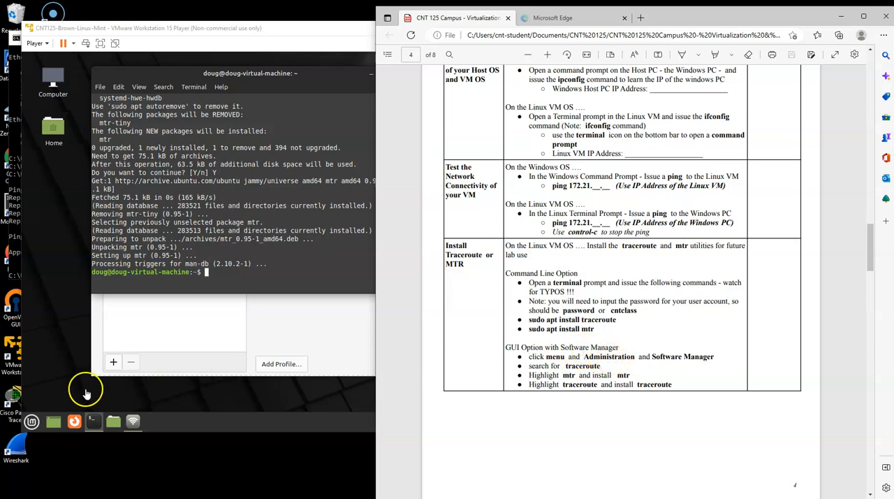
pyautogui.click(30, 421)
pyautogui.click(31, 421)
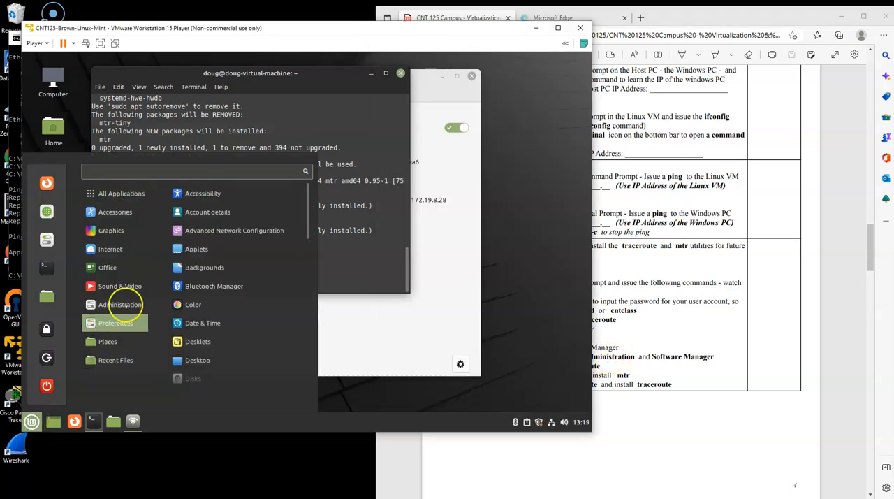
pyautogui.moveTo(119, 304)
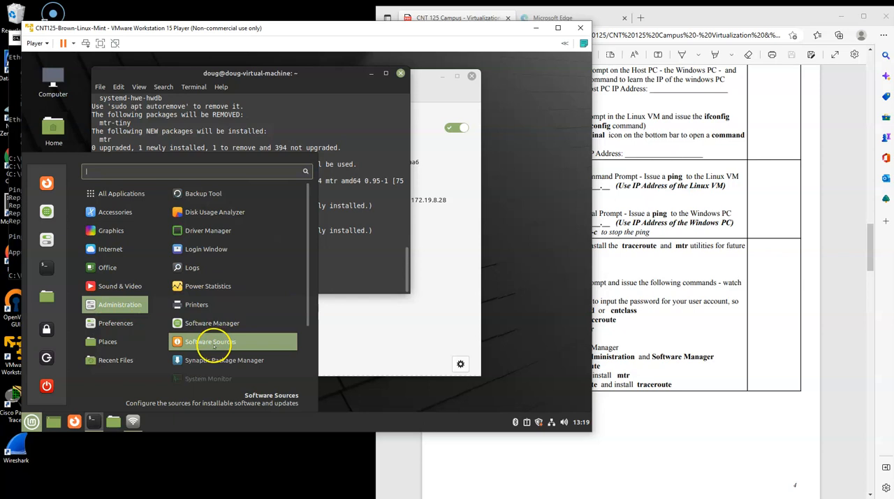
pyautogui.scroll(-1, 214, 346)
pyautogui.click(219, 320)
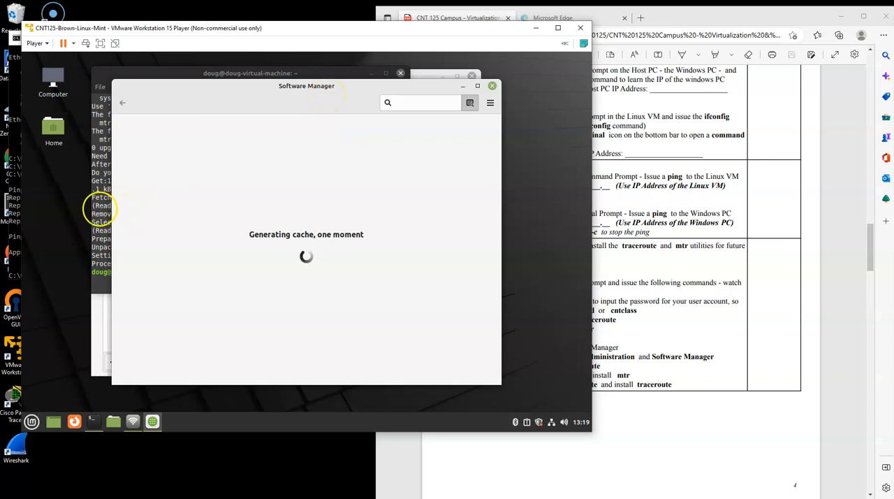
pyautogui.moveTo(332, 91); pyautogui.dragTo(303, 95)
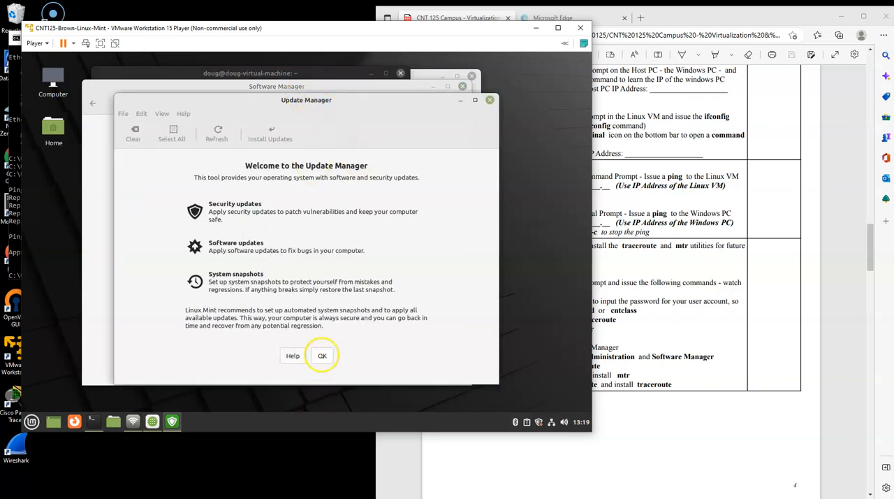
pyautogui.click(489, 100)
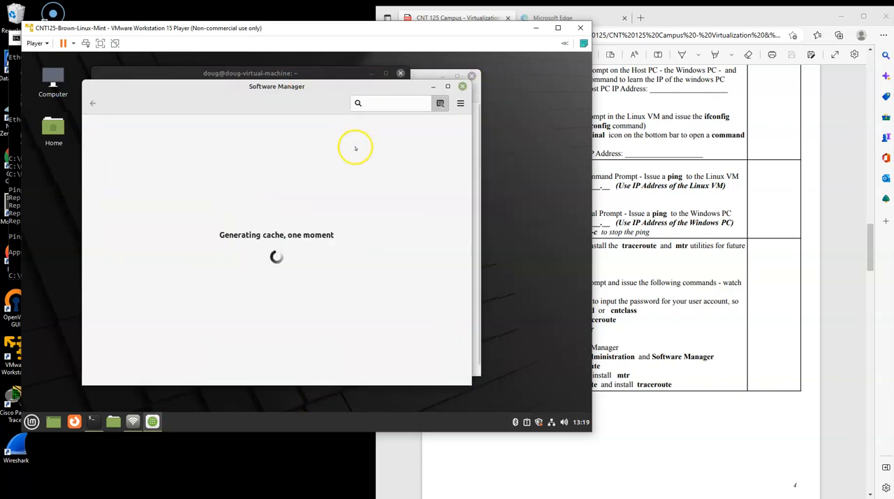
# - Search the Software Manager for traceroute, then close the Software Manager
pyautogui.click(383, 105)
pyautogui.write('traceroute')
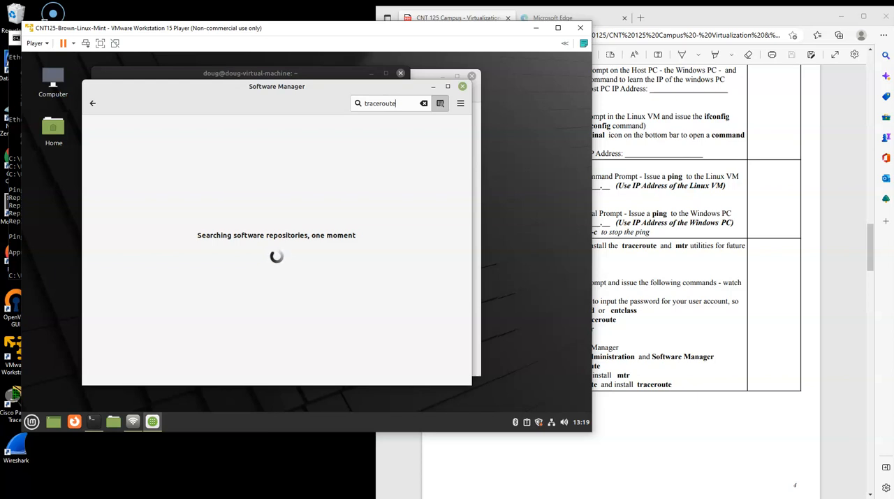
pyautogui.click(462, 86)
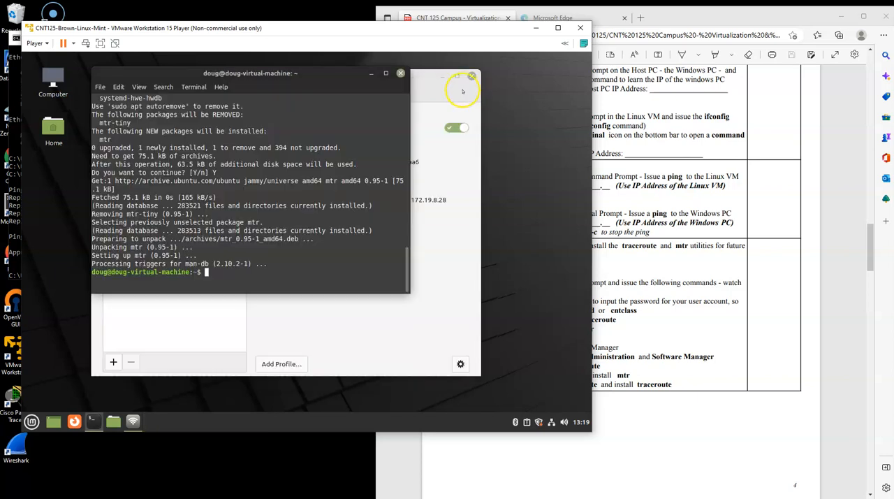
# - Advance the lab document to the Set vNIC to NAT section and close the VM's terminal and Network windows
pyautogui.click(653, 285)
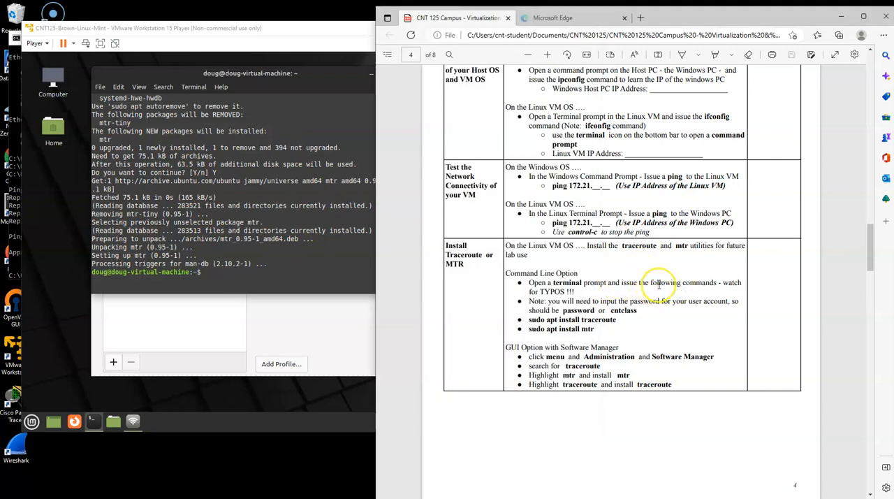
pyautogui.scroll(-6, 658, 285)
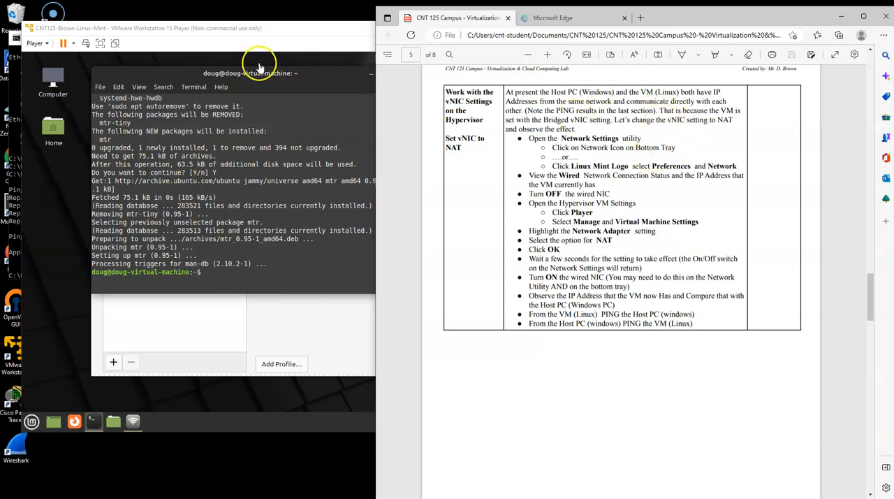
pyautogui.click(278, 84)
pyautogui.moveTo(313, 32); pyautogui.dragTo(323, 32)
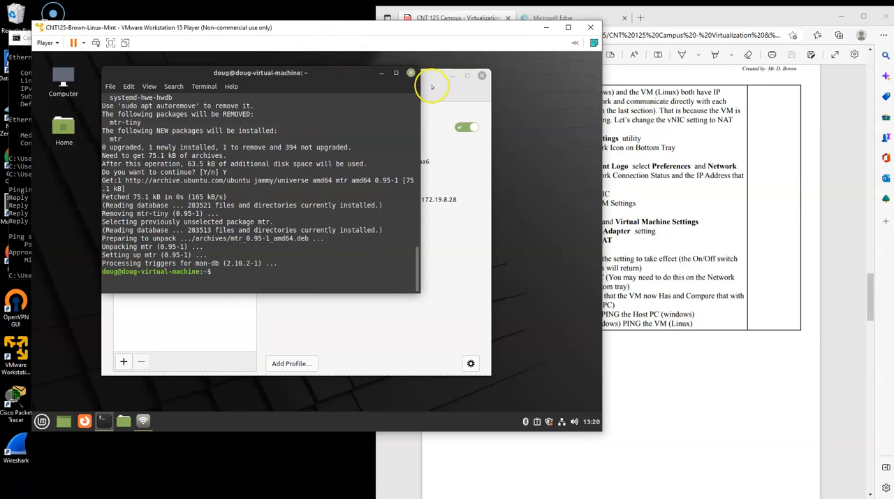
pyautogui.click(410, 73)
pyautogui.click(481, 75)
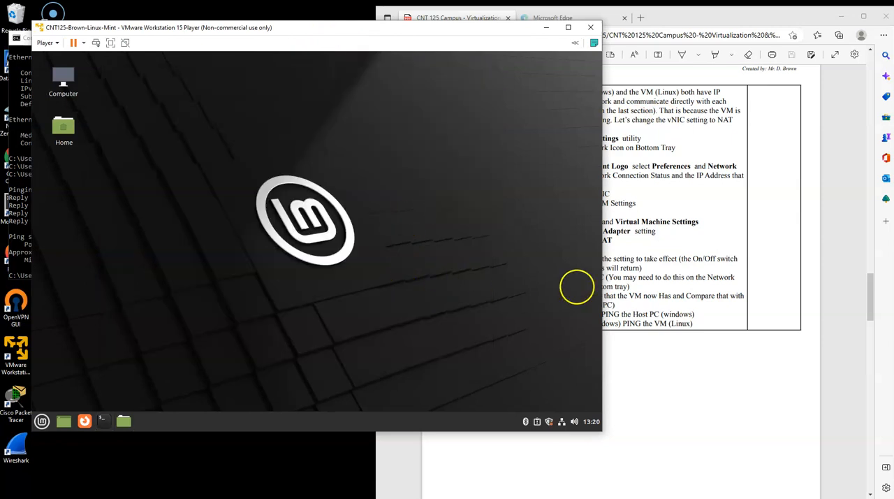
# - Open Network Settings in the Linux Mint VM and turn off the Wired connection
pyautogui.click(708, 277)
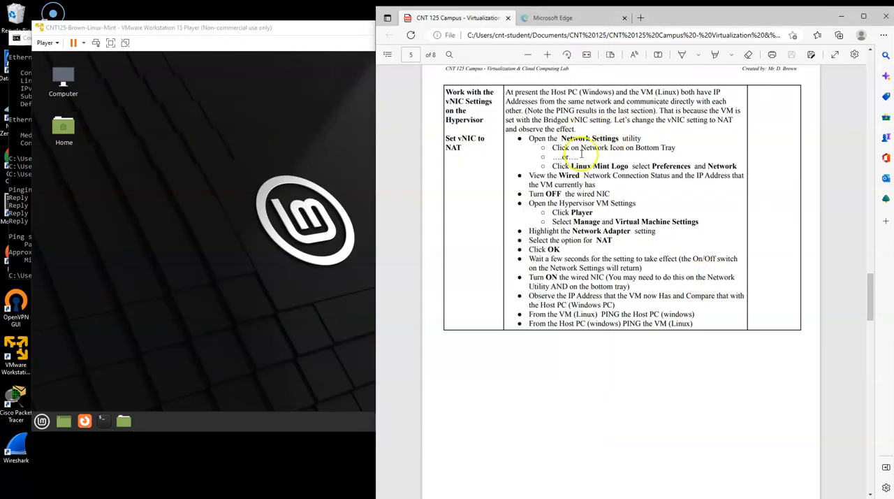
pyautogui.click(248, 355)
pyautogui.click(562, 421)
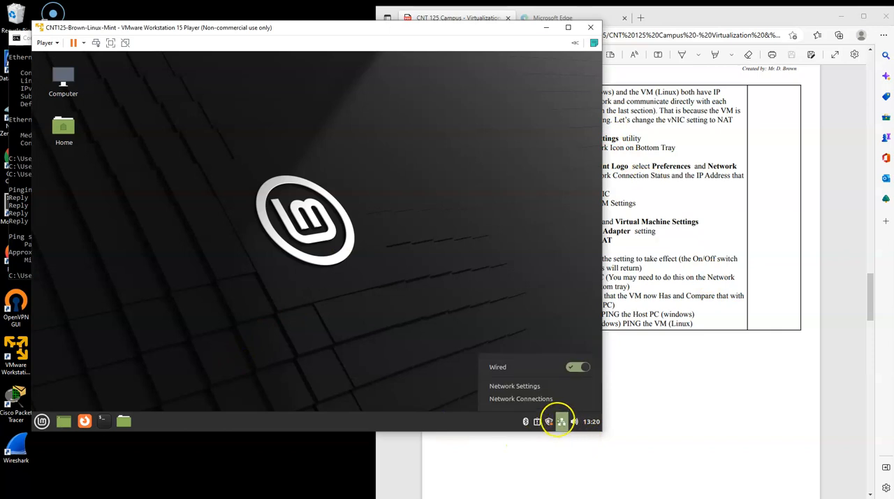
pyautogui.click(519, 388)
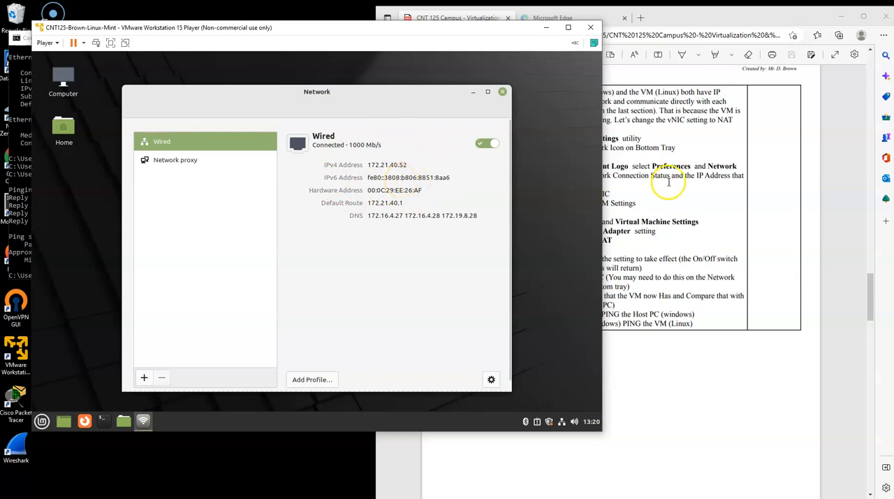
pyautogui.click(487, 143)
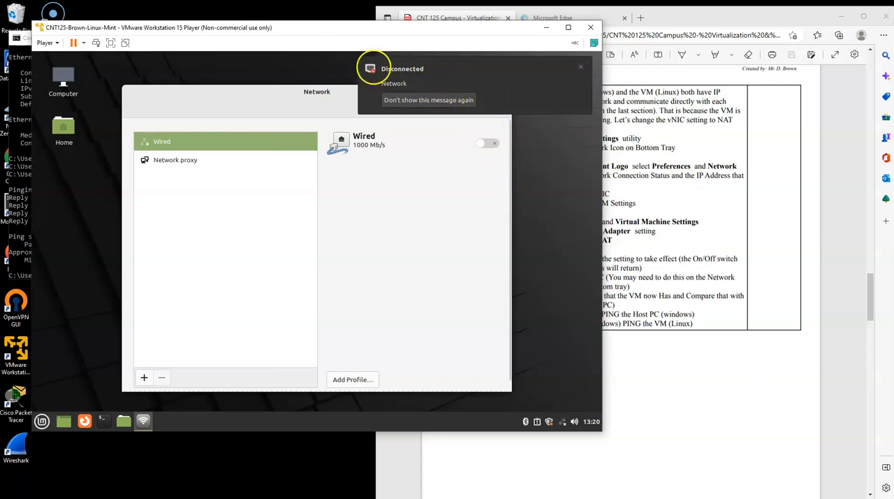
# - In the Virtual Machine Settings, set the Network Adapter's connection to NAT and apply the change
pyautogui.click(48, 44)
pyautogui.click(85, 27)
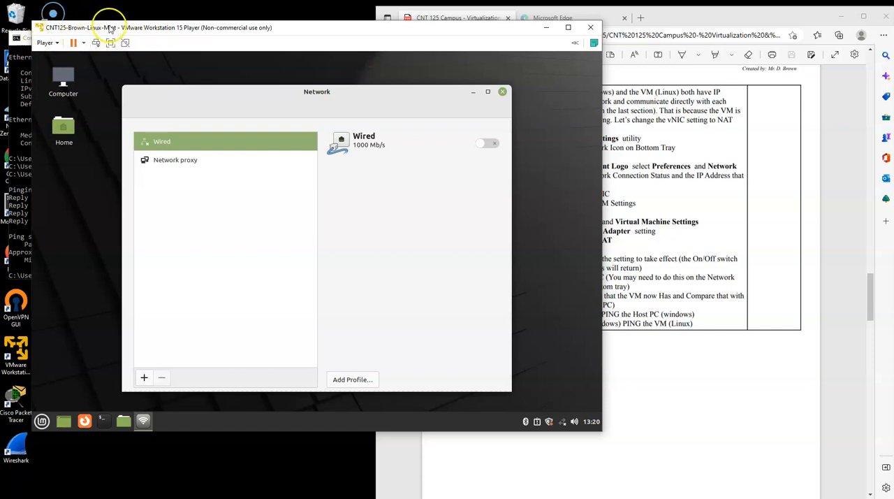
pyautogui.click(56, 44)
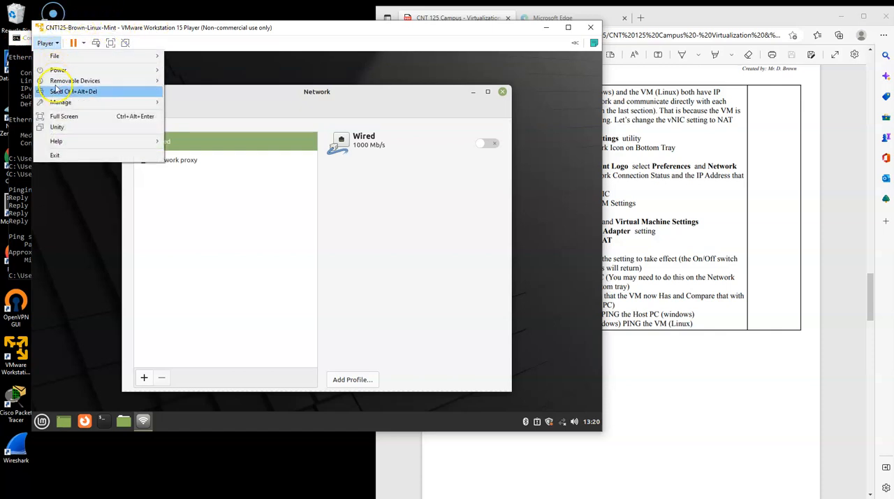
pyautogui.click(94, 105)
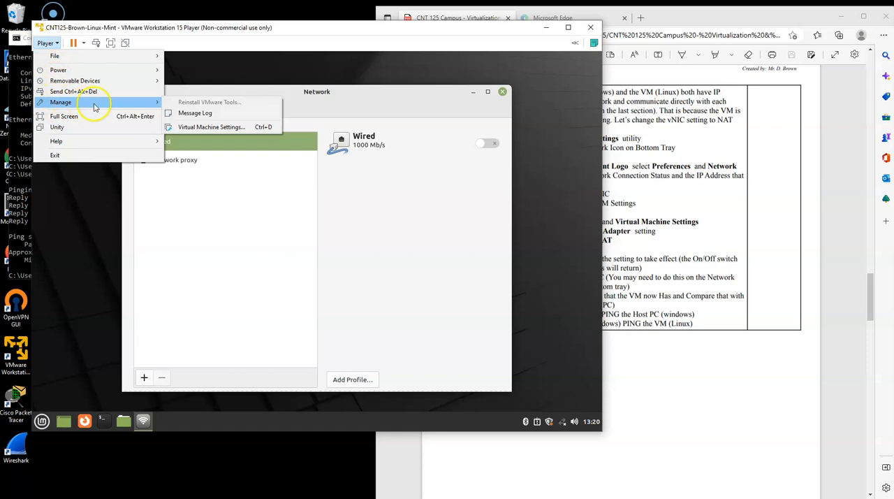
pyautogui.click(226, 130)
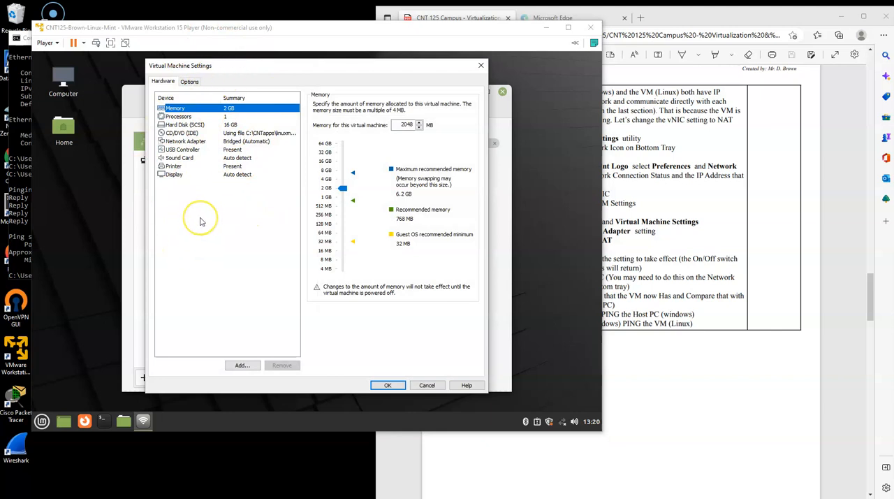
pyautogui.click(262, 141)
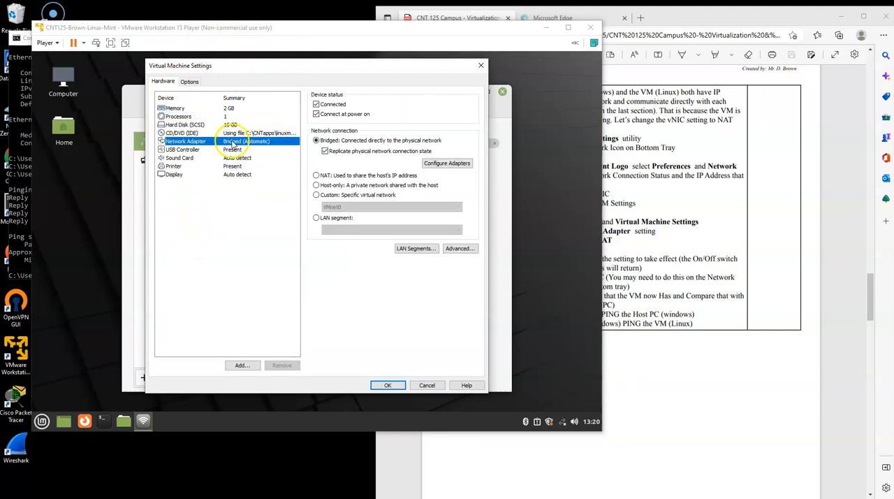
pyautogui.click(323, 176)
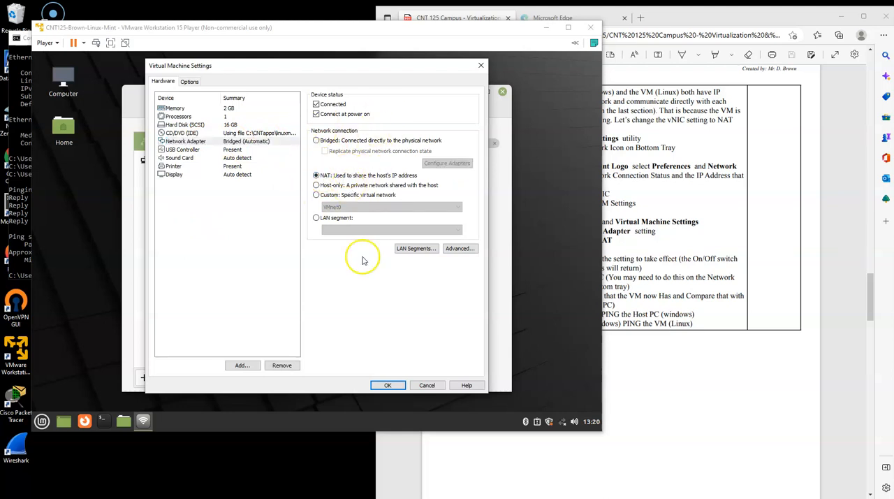
pyautogui.click(388, 385)
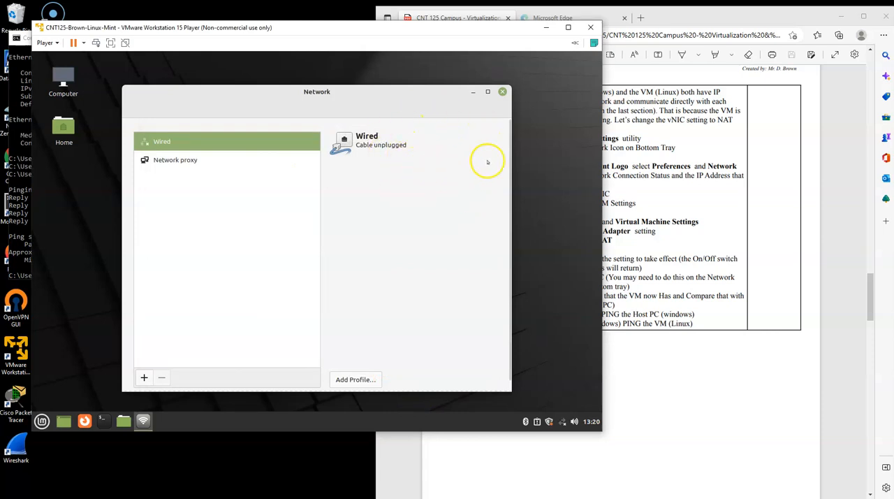
# - Check the lab instructions, then turn the VM's Wired connection back on in both the Network window and the tray applet
pyautogui.click(691, 180)
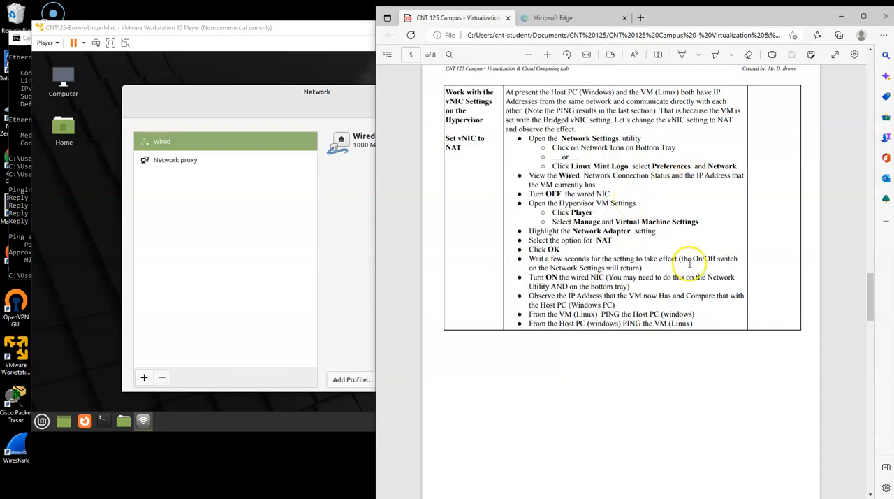
pyautogui.click(347, 209)
pyautogui.click(492, 144)
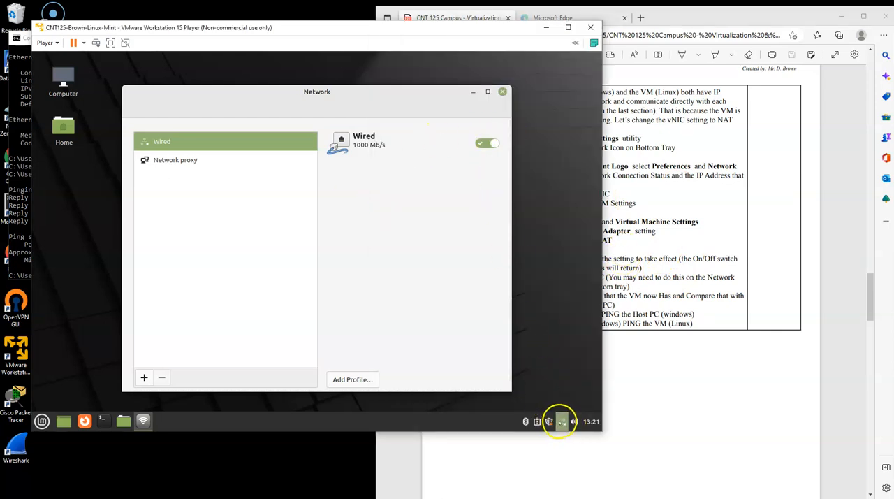
pyautogui.click(562, 421)
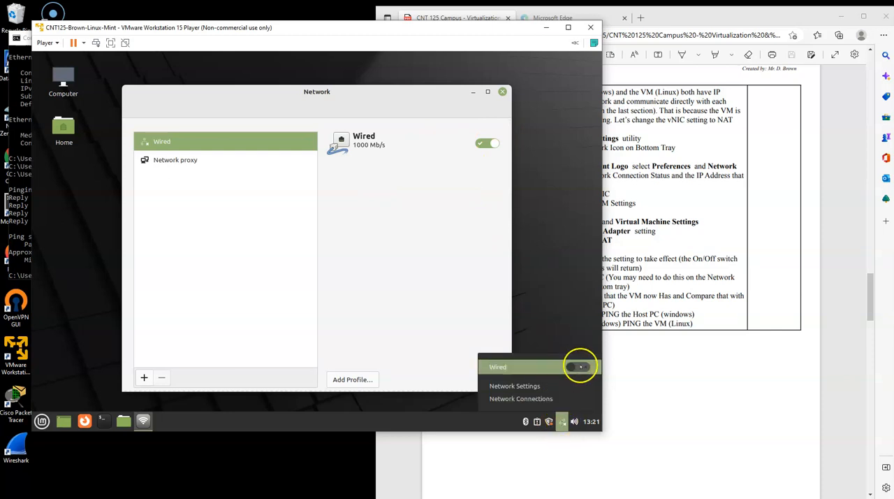
pyautogui.click(576, 368)
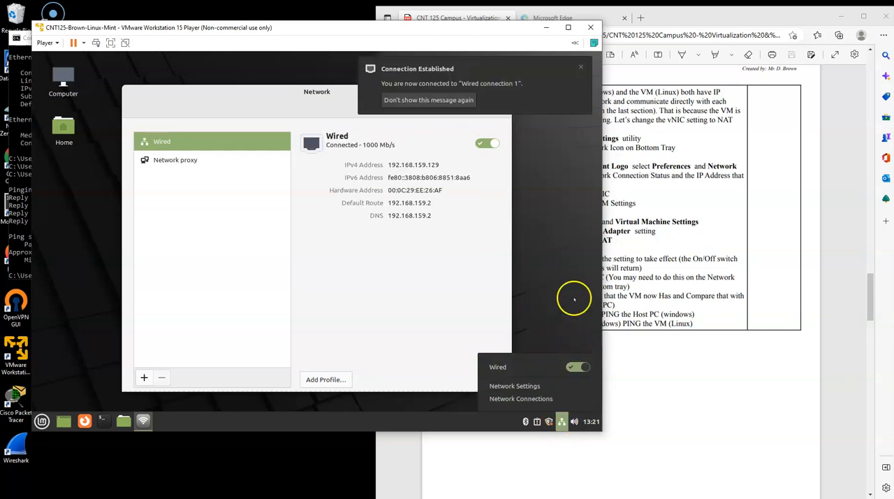
pyautogui.click(321, 91)
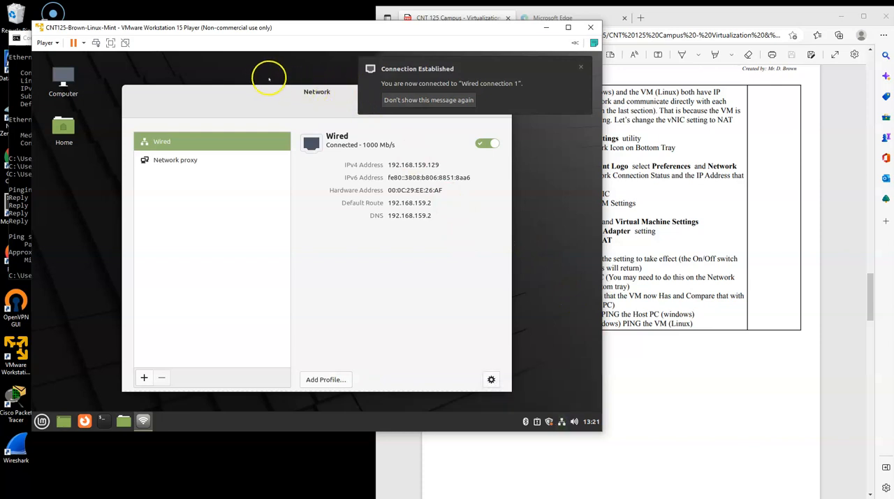
# - Rearrange the Network and VM windows, run ipconfig in the host's Command Prompt, and highlight the Ethernet 3 IPv4 address
pyautogui.moveTo(269, 93); pyautogui.dragTo(218, 79)
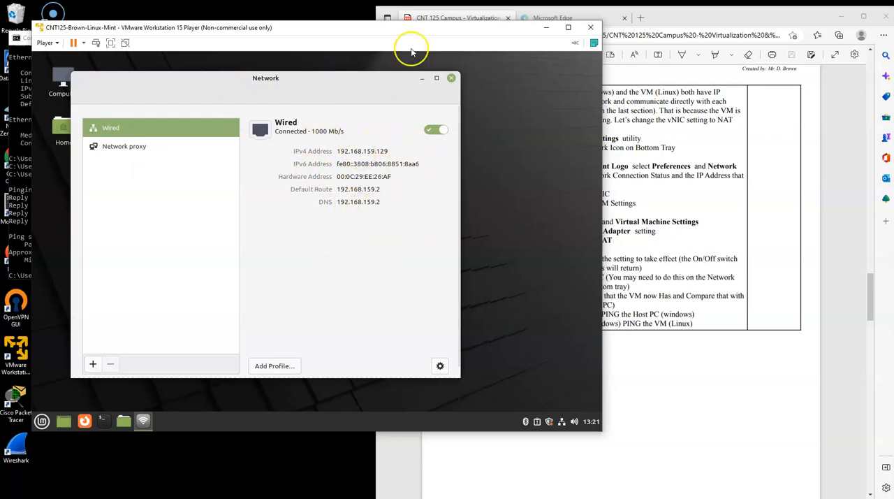
pyautogui.moveTo(386, 31); pyautogui.dragTo(575, 28)
pyautogui.click(88, 186)
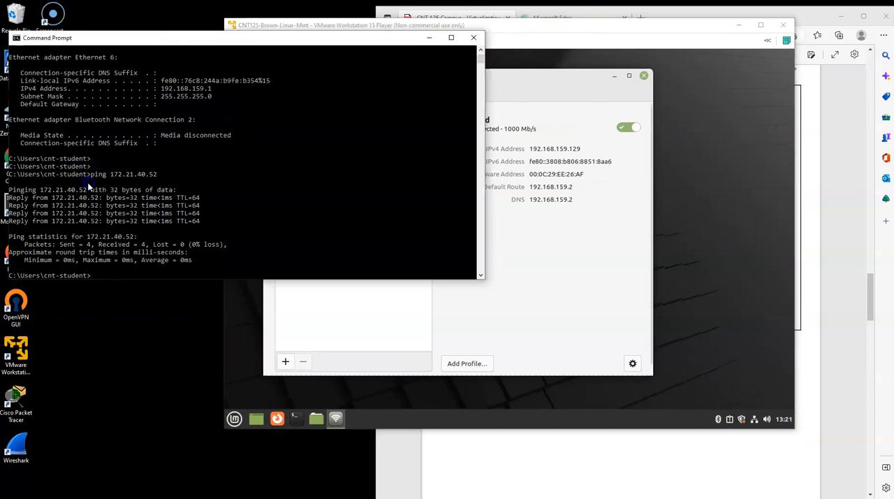
pyautogui.press('Return')
pyautogui.press('Return')
pyautogui.press('Return')
pyautogui.press('Return')
pyautogui.write('ipconfig')
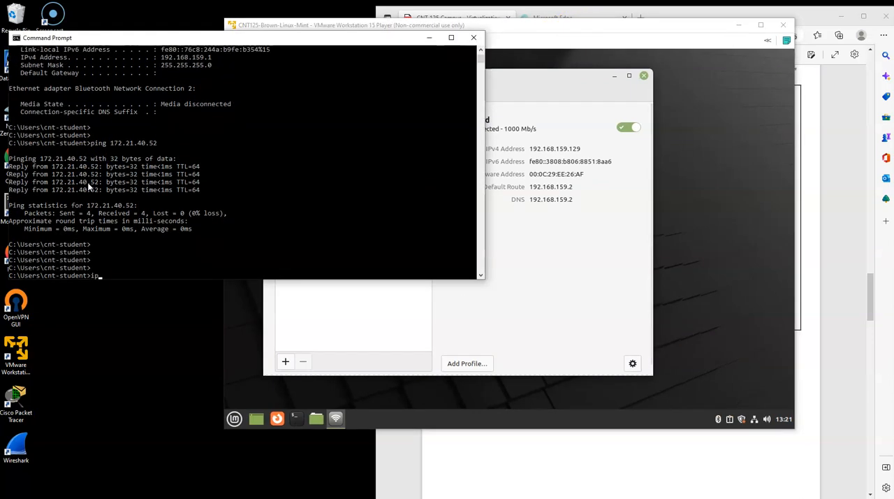
pyautogui.press('Return')
pyautogui.scroll(10, 79, 180)
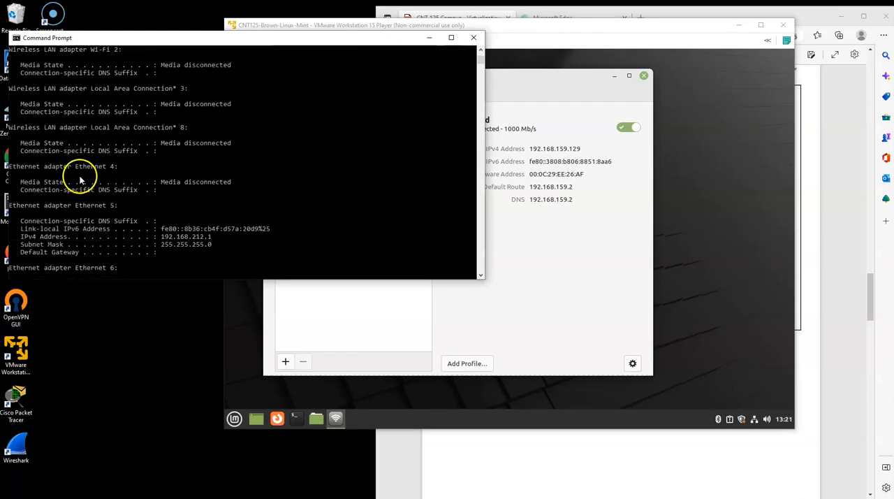
pyautogui.moveTo(159, 160); pyautogui.dragTo(214, 160)
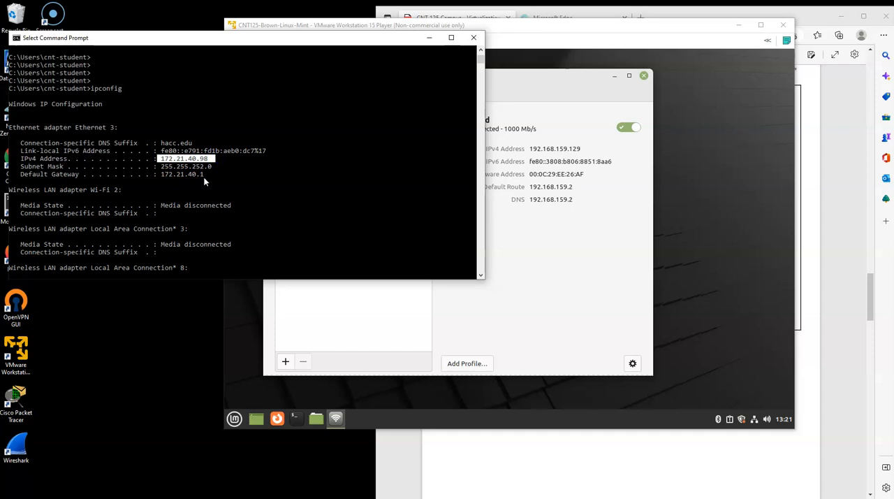
# - Compare the VM's IPv4 address in the Network window with the host's address in the Command Prompt
pyautogui.click(557, 90)
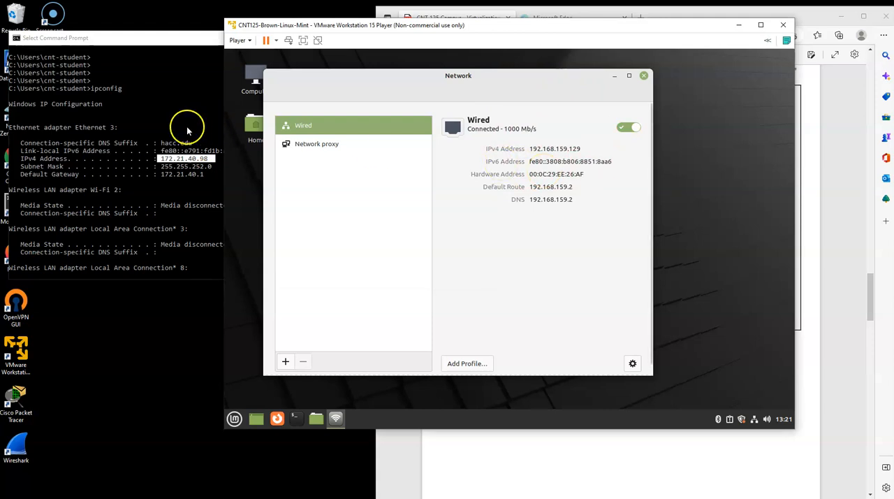
pyautogui.click(162, 120)
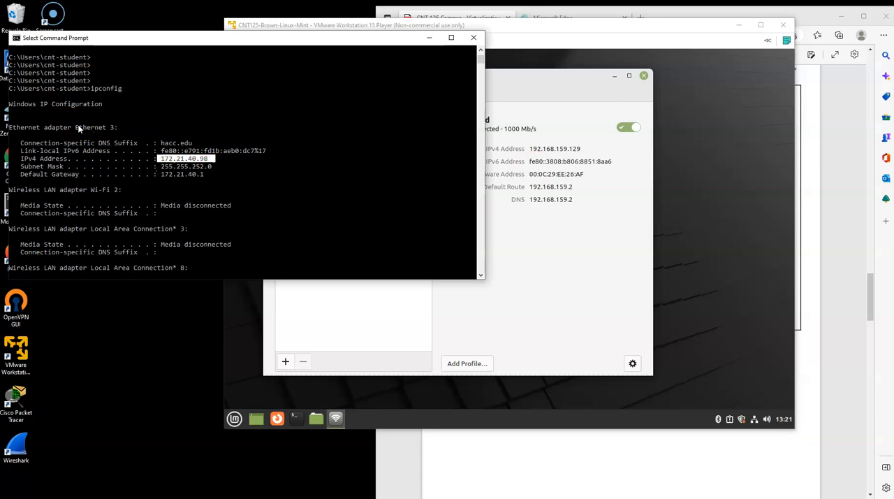
pyautogui.click(563, 25)
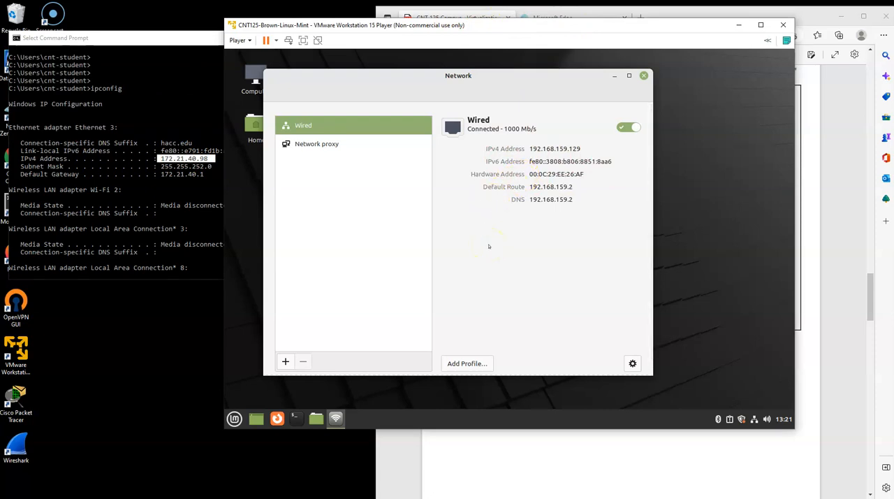
# - Open a terminal in the Linux Mint VM, run ifconfig, and examine the ens33 inet address
pyautogui.click(295, 418)
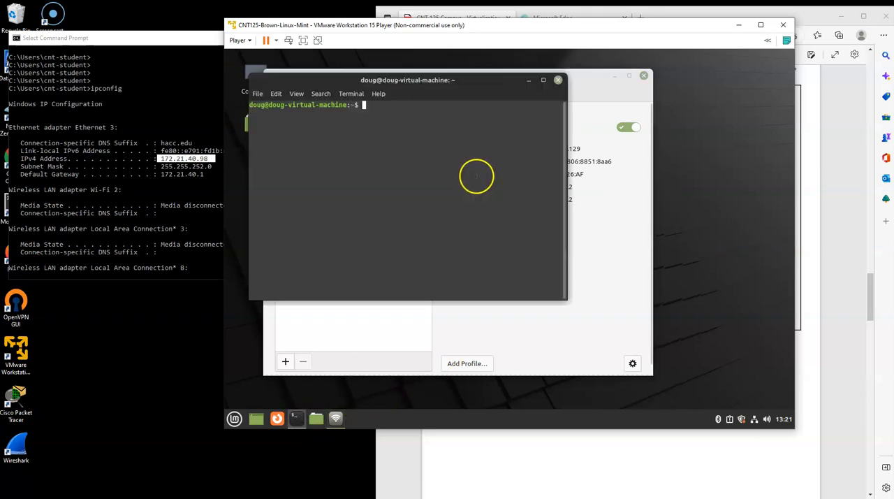
pyautogui.write('ifconf')
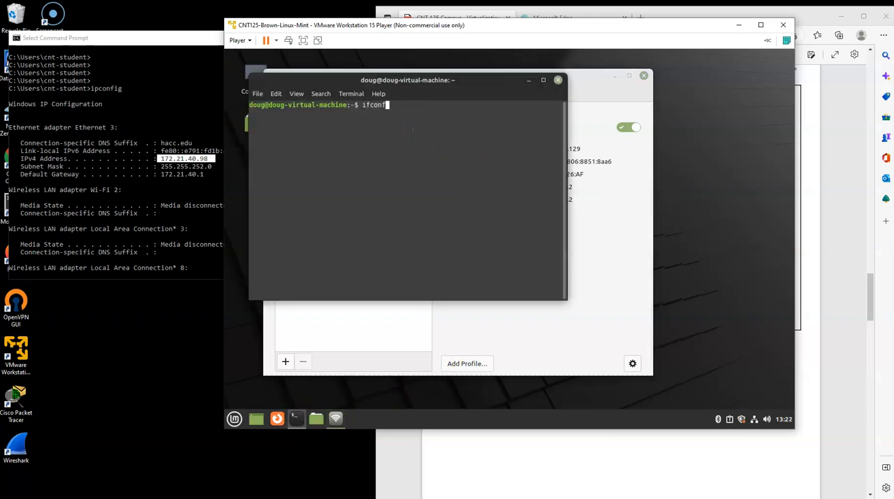
pyautogui.write('ig')
pyautogui.press('Return')
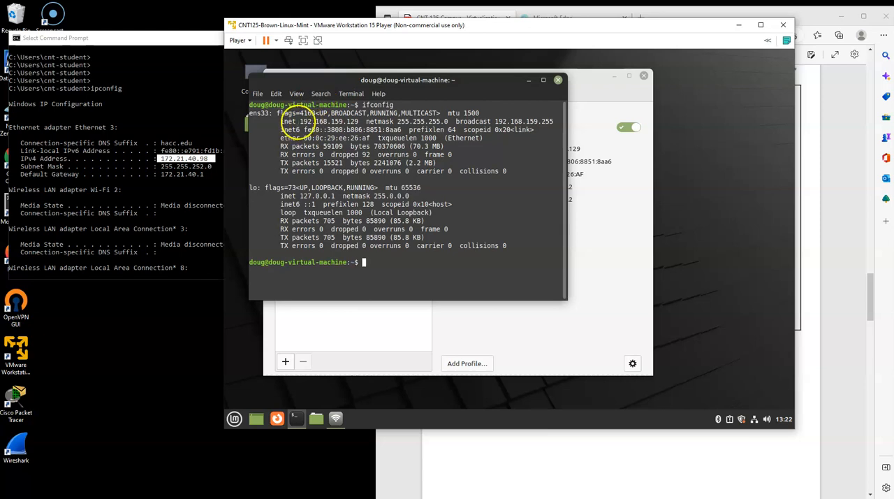
pyautogui.moveTo(298, 121); pyautogui.dragTo(366, 122)
# - Ping the Windows host at 172.21.40.98 from the VM's terminal and stop the ping after a few replies
pyautogui.click(380, 263)
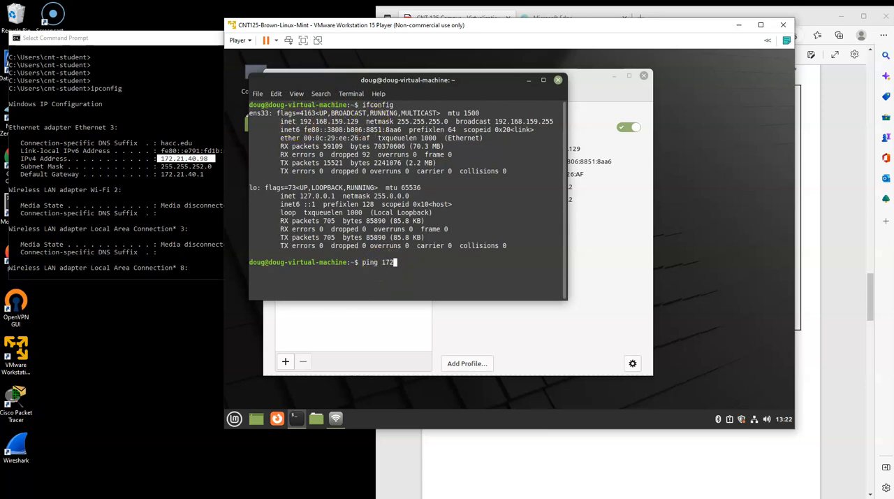
pyautogui.write('ping 172.21.40.98')
pyautogui.press('Return')
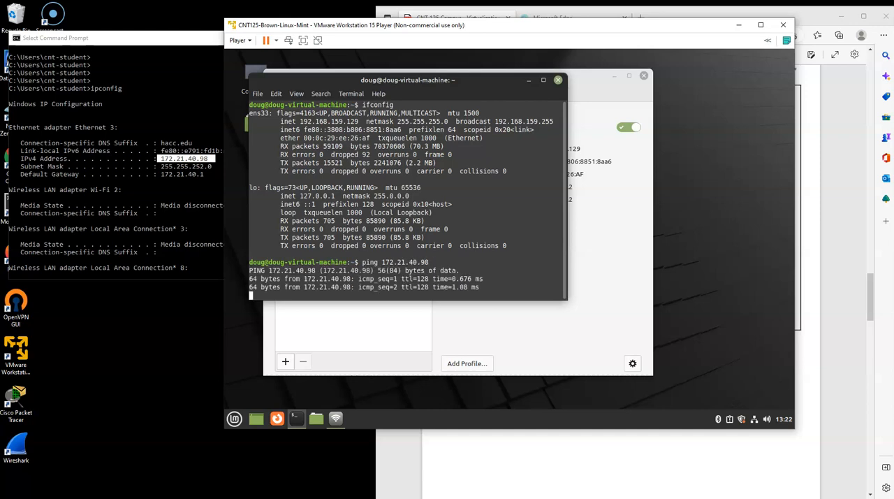
pyautogui.hotkey('ctrl', 'c')
# - From the host's Command Prompt, ping the VM at 192.168.159.129, checking its address in the VM's ifconfig output, and stop the ping
pyautogui.click(135, 213)
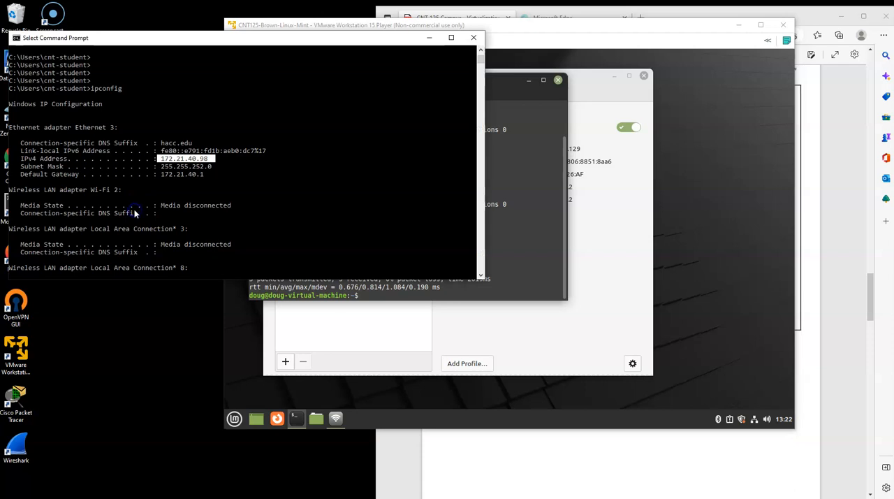
pyautogui.write('ping 192.168.')
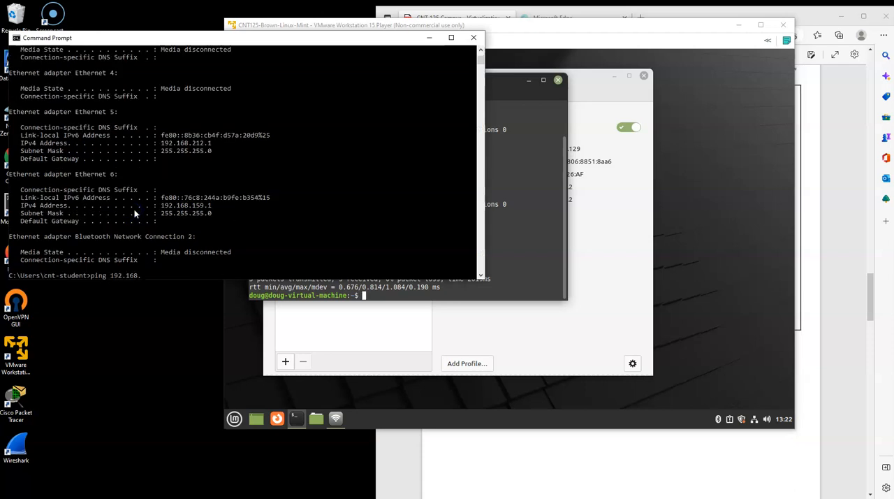
pyautogui.click(532, 211)
pyautogui.scroll(2, 459, 176)
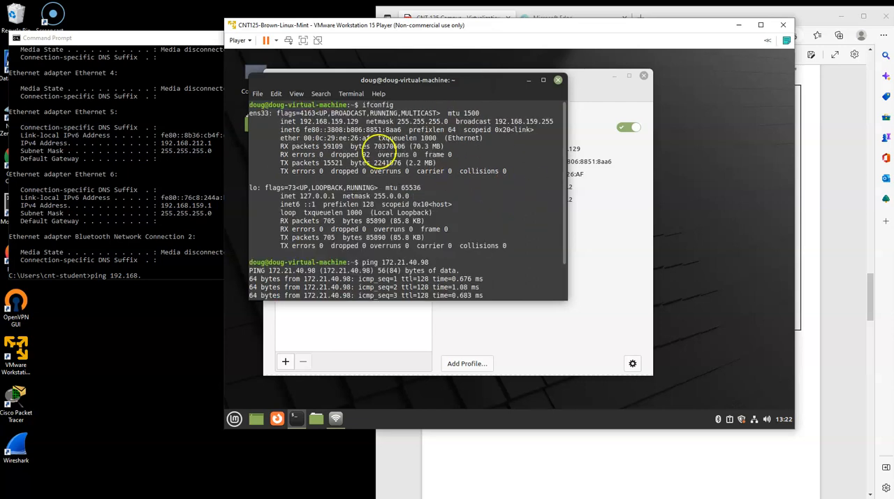
pyautogui.click(177, 277)
pyautogui.click(176, 275)
pyautogui.click(178, 276)
pyautogui.write('159.1')
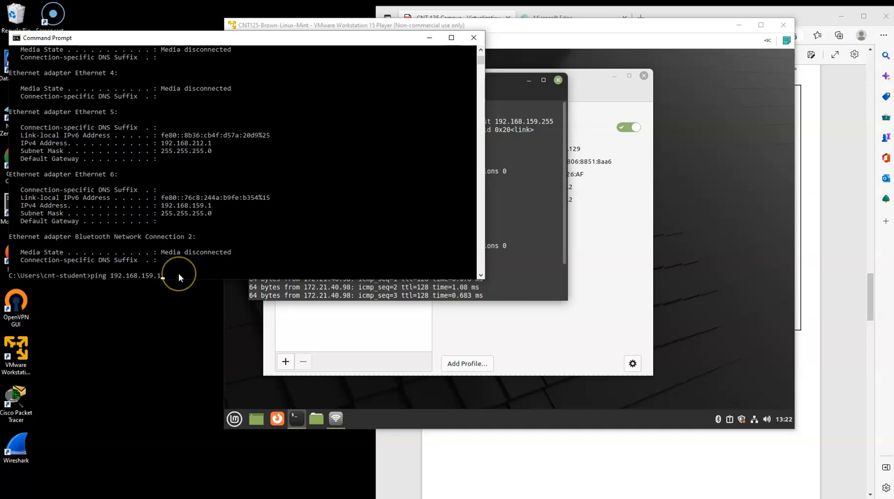
pyautogui.write('29')
pyautogui.press('Return')
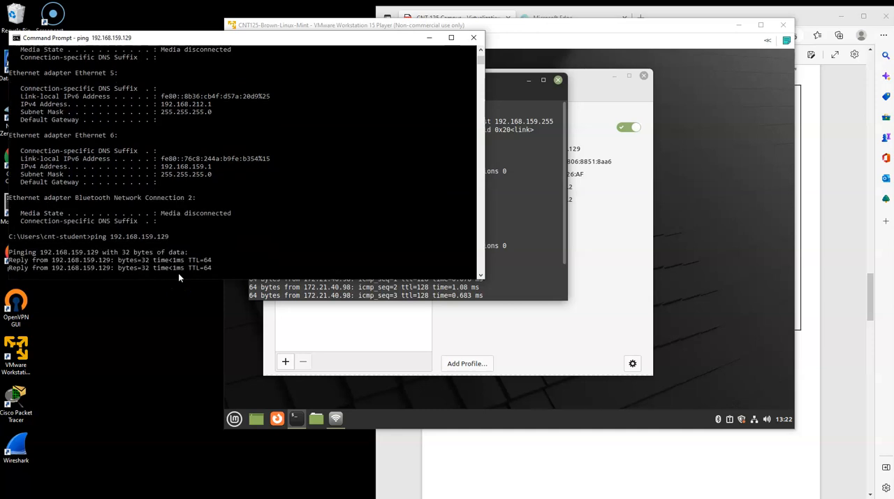
pyautogui.hotkey('ctrl', 'c')
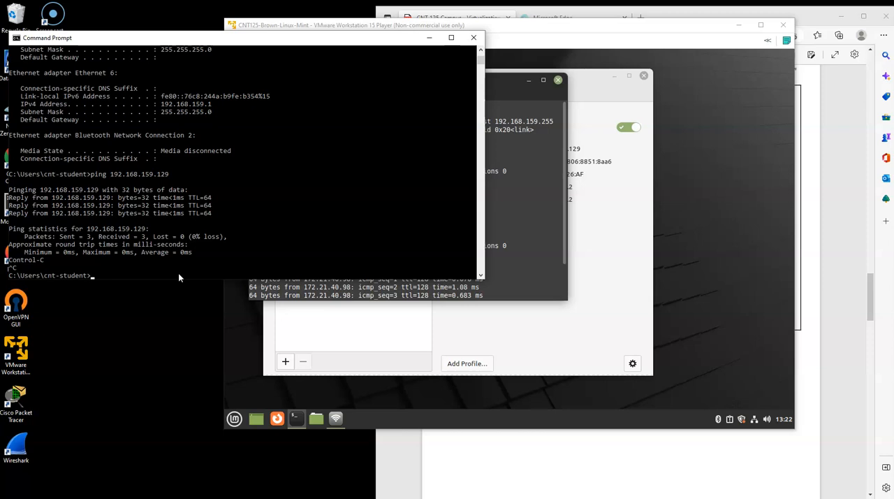
# - Return to the lab document and advance it to the Set vNIC to Bridged section
pyautogui.click(514, 289)
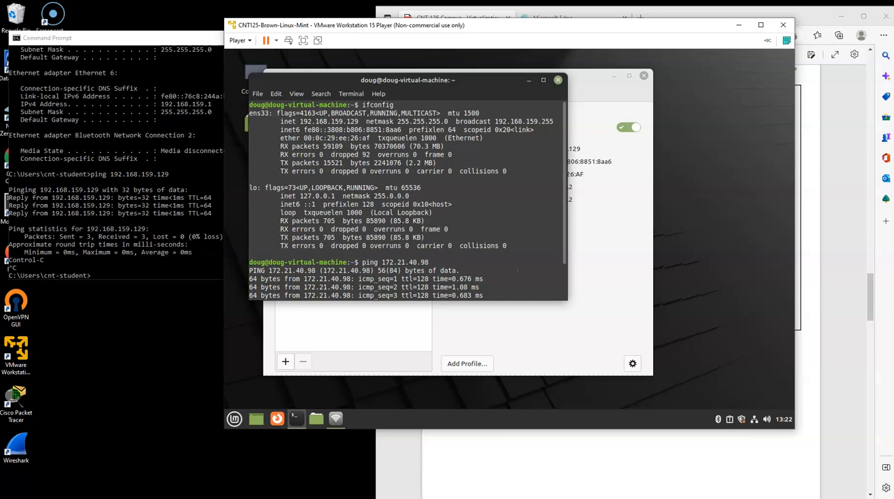
pyautogui.click(832, 272)
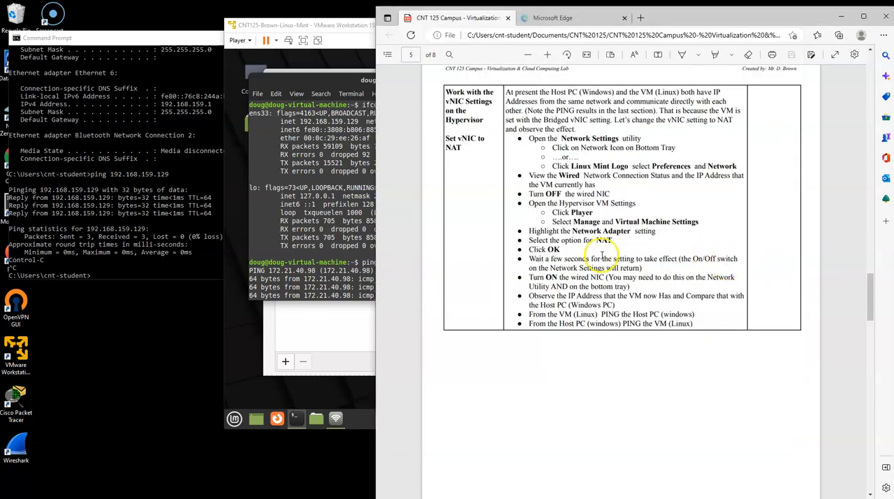
pyautogui.scroll(-1, 655, 251)
pyautogui.scroll(-1, 655, 254)
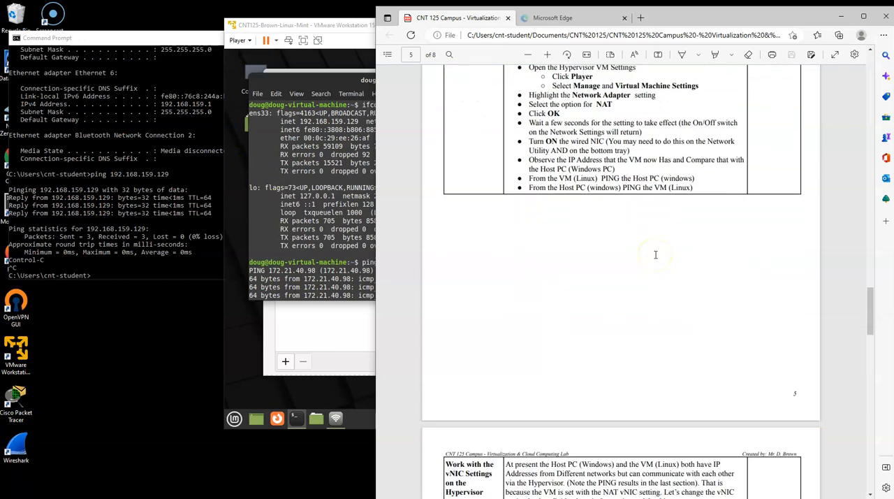
pyautogui.scroll(-5, 655, 254)
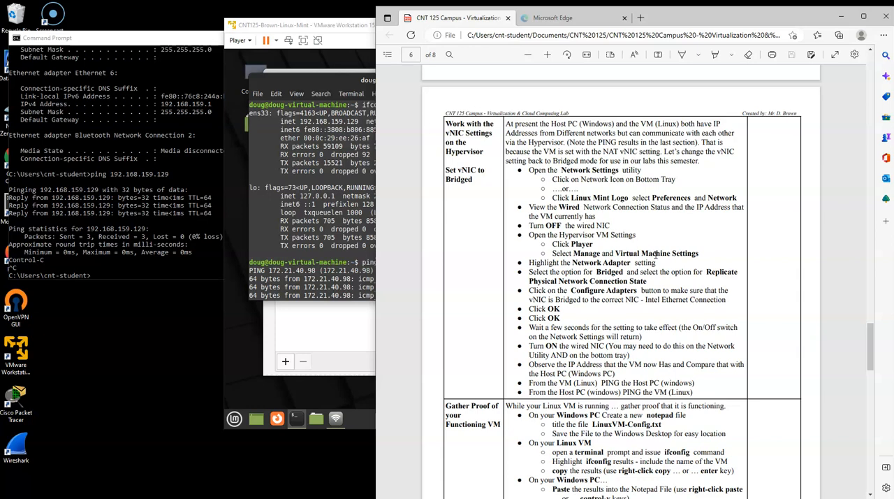
# - Return to the Linux Mint VM, close its terminal window, and turn off the wired network connection
pyautogui.click(309, 144)
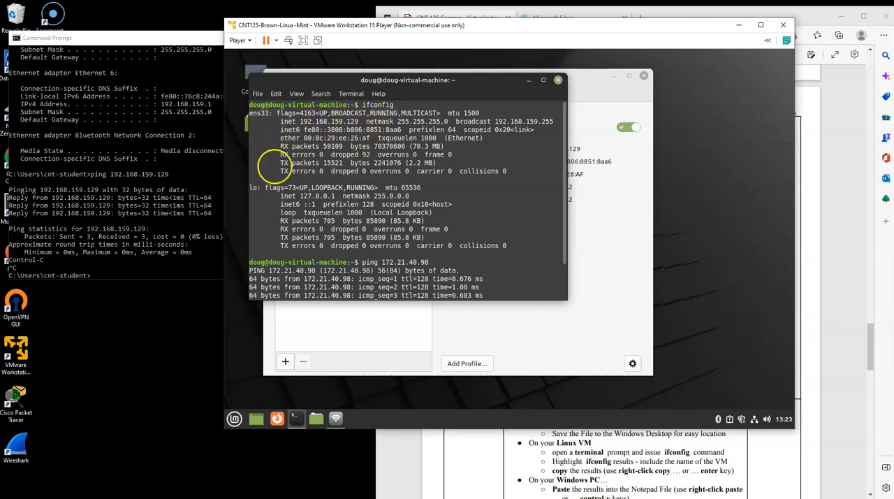
pyautogui.click(557, 79)
pyautogui.click(626, 128)
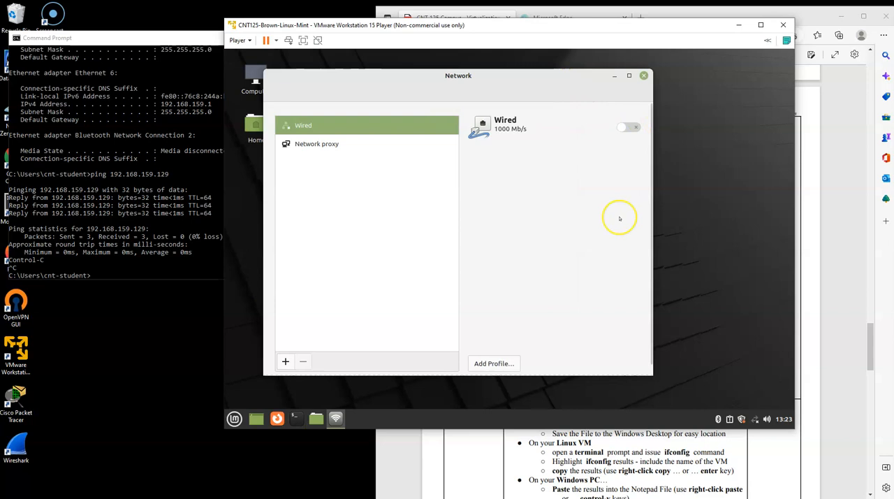
# - Set the VM's Network Adapter to Bridged with physical connection state replicated, verify bridging to the Intel Ethernet Connection (2) I219-LM #2, and apply
pyautogui.click(237, 39)
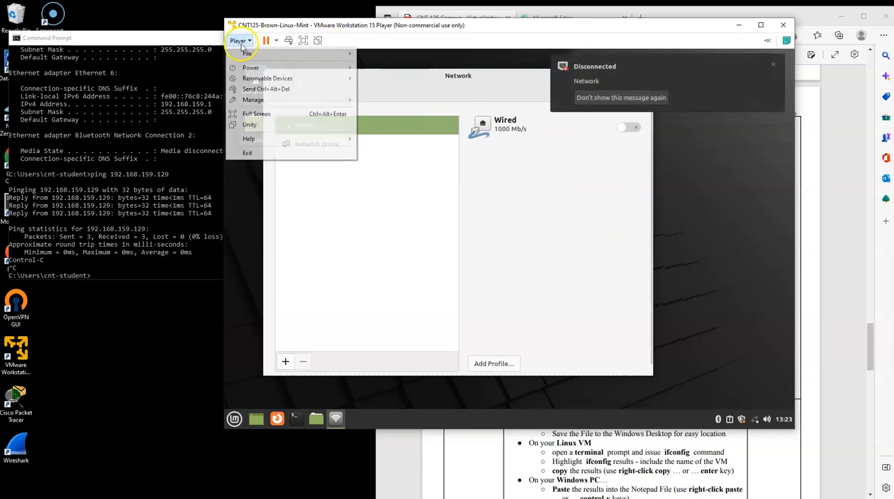
pyautogui.moveTo(279, 100)
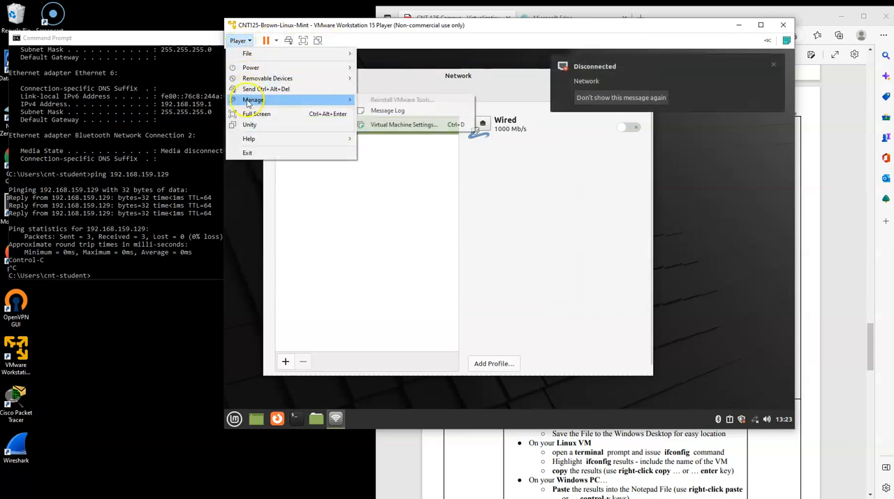
pyautogui.click(411, 126)
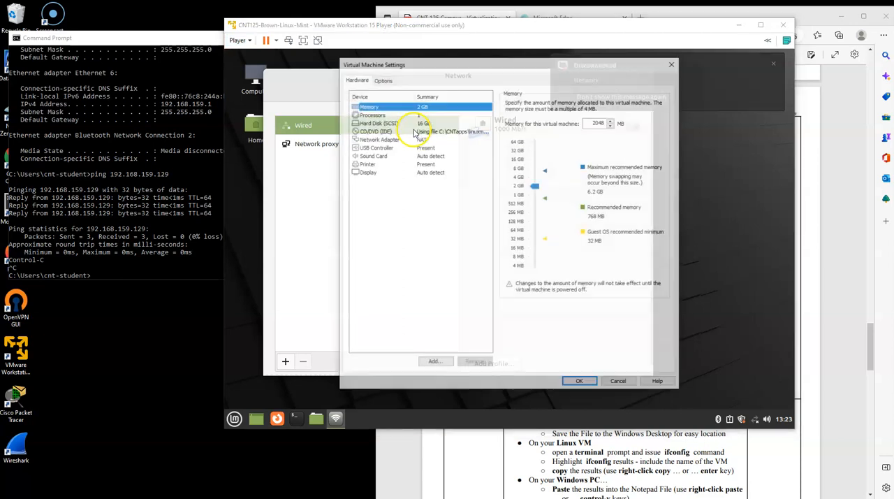
pyautogui.click(377, 139)
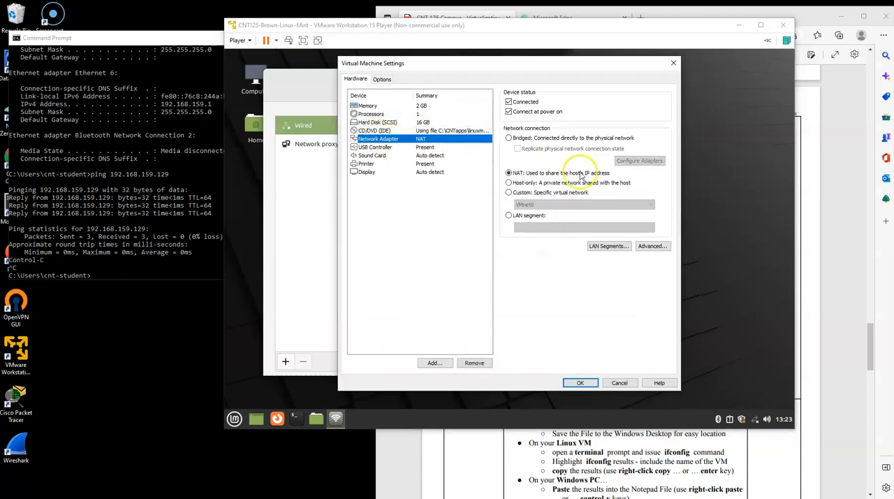
pyautogui.click(525, 139)
pyautogui.click(518, 149)
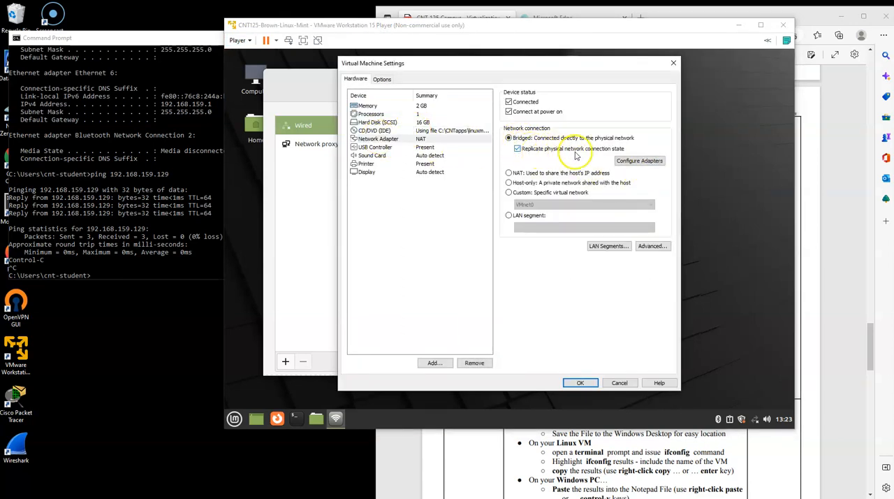
pyautogui.click(638, 161)
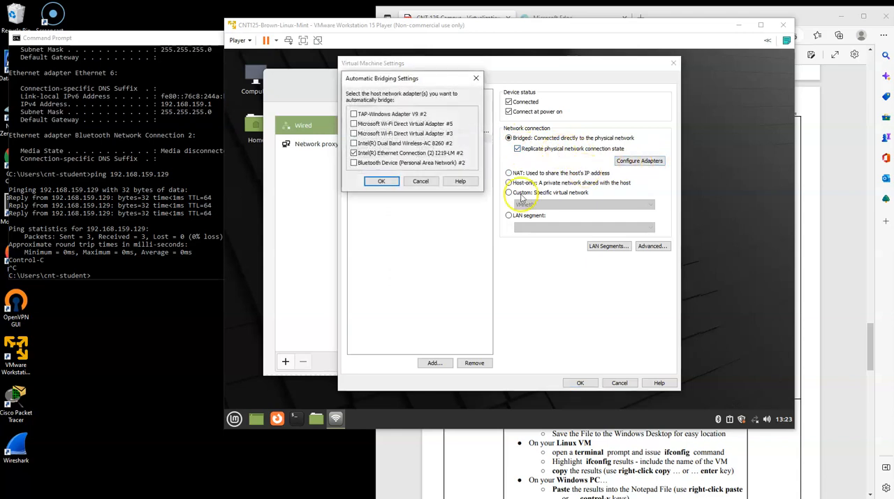
pyautogui.click(384, 180)
pyautogui.click(587, 383)
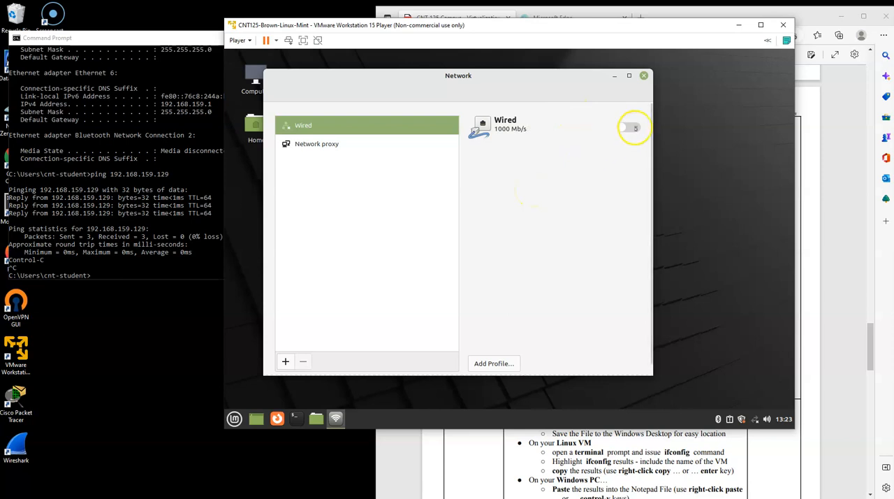
# - Turn the VM's wired connection back on in both the Network window and the network applet
pyautogui.click(754, 419)
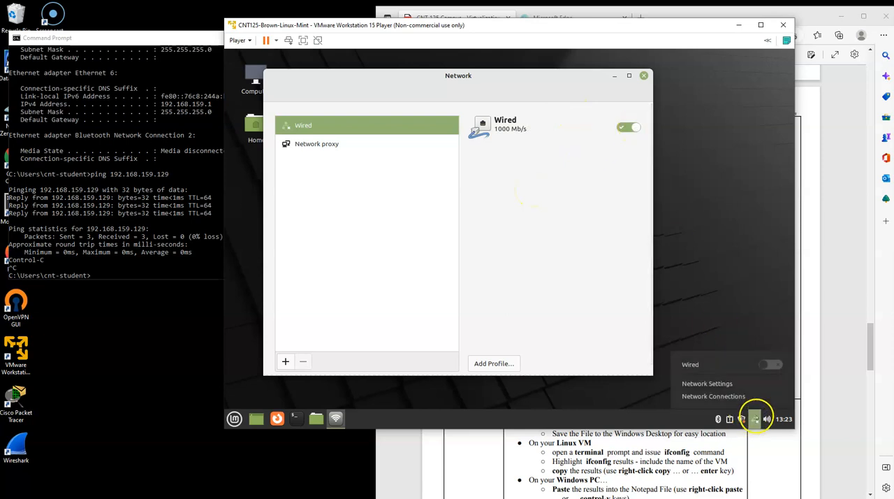
pyautogui.click(773, 365)
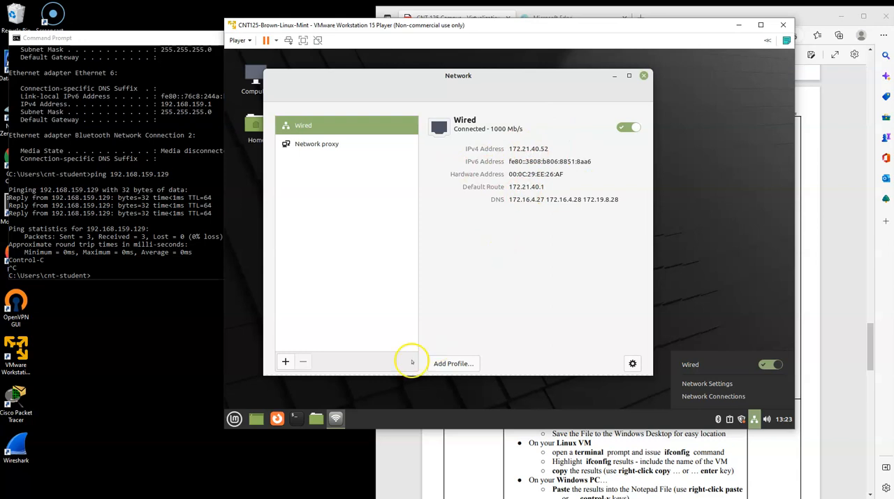
# - Run ifconfig in a new VM terminal and compare its ens33 address with the host's Ethernet adapter in the Command Prompt's ipconfig output
pyautogui.click(294, 418)
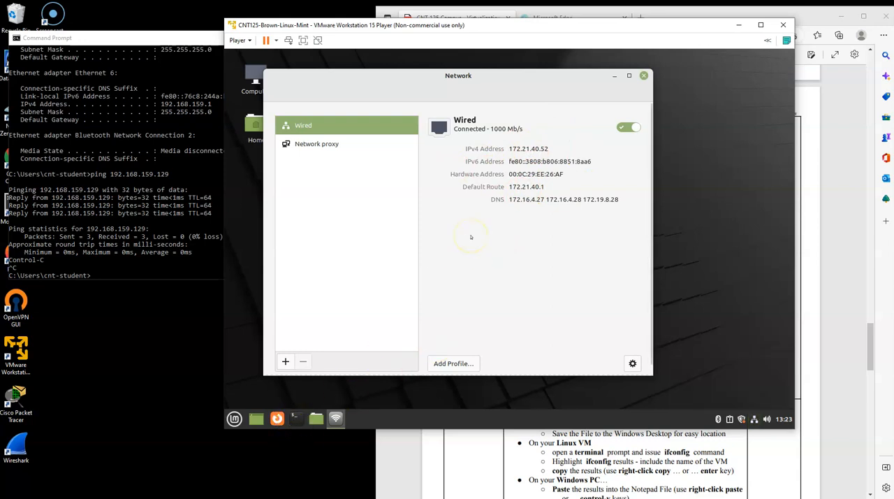
pyautogui.click(296, 418)
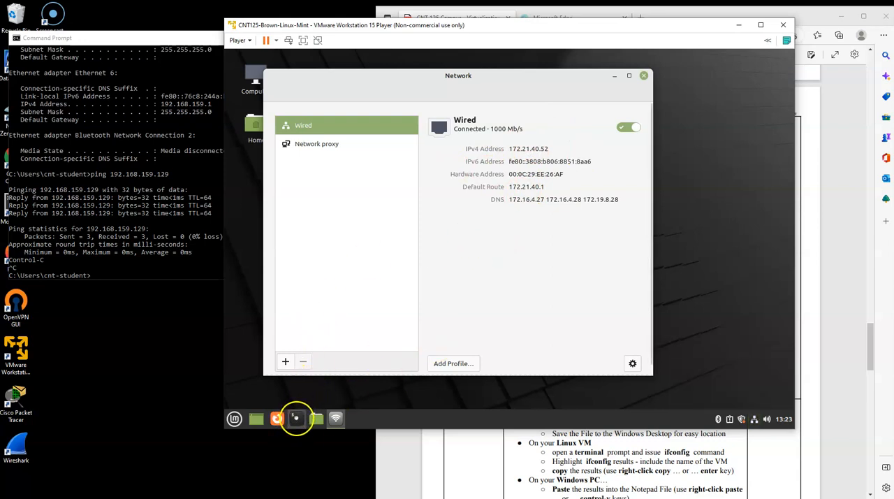
pyautogui.write('ifconfig')
pyautogui.press('Return')
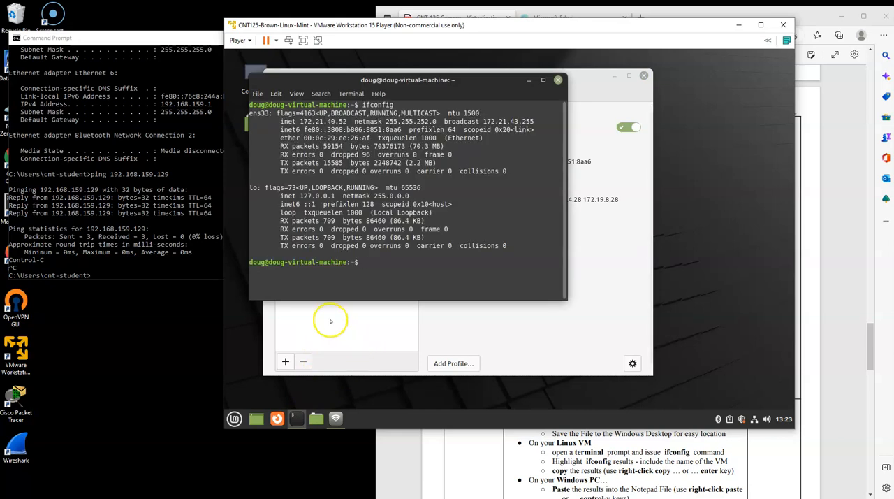
pyautogui.click(166, 173)
pyautogui.scroll(7, 167, 175)
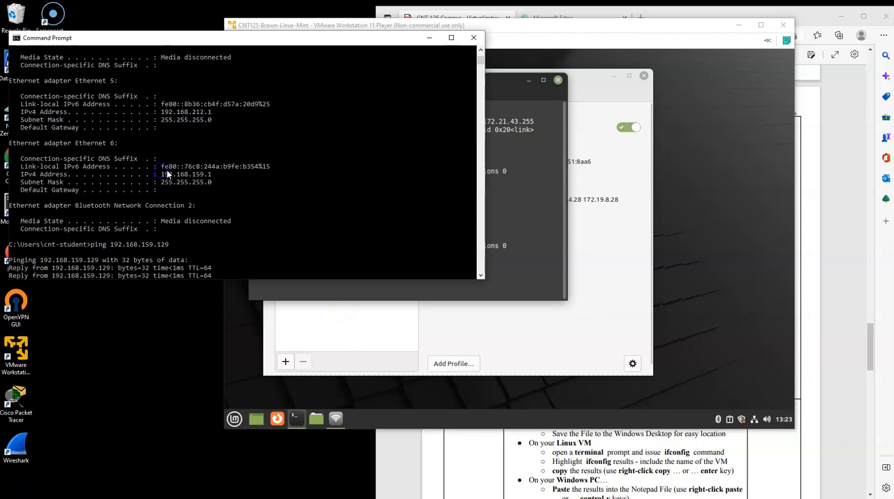
pyautogui.scroll(7, 168, 174)
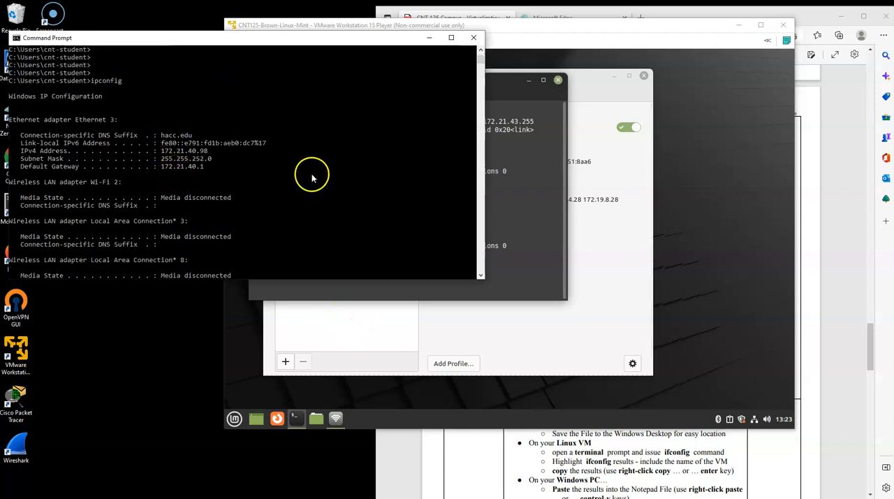
# - Ping the Windows host at 172.21.40.98 from the bridged VM's terminal and stop after a few replies
pyautogui.click(525, 189)
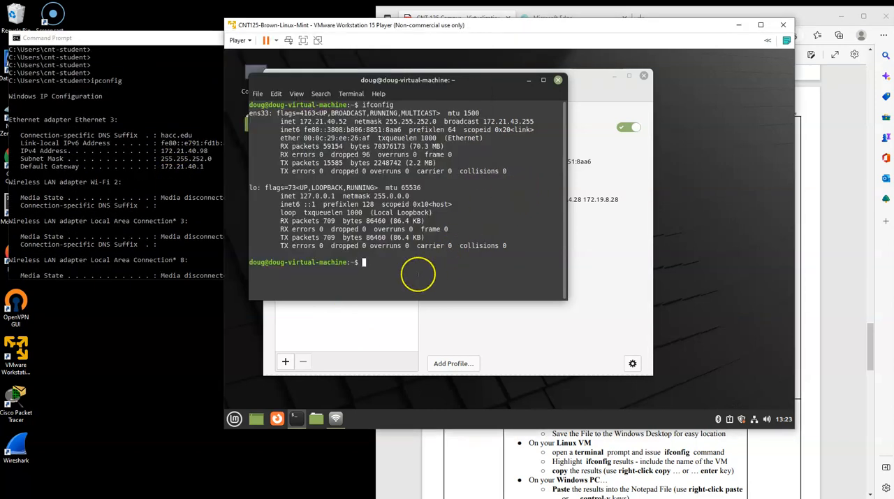
pyautogui.write('ping 1')
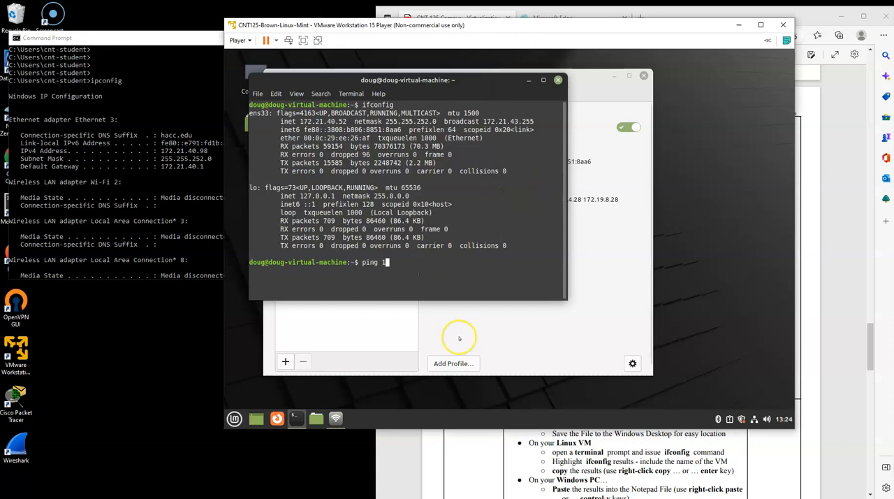
pyautogui.write('72.21.40.98')
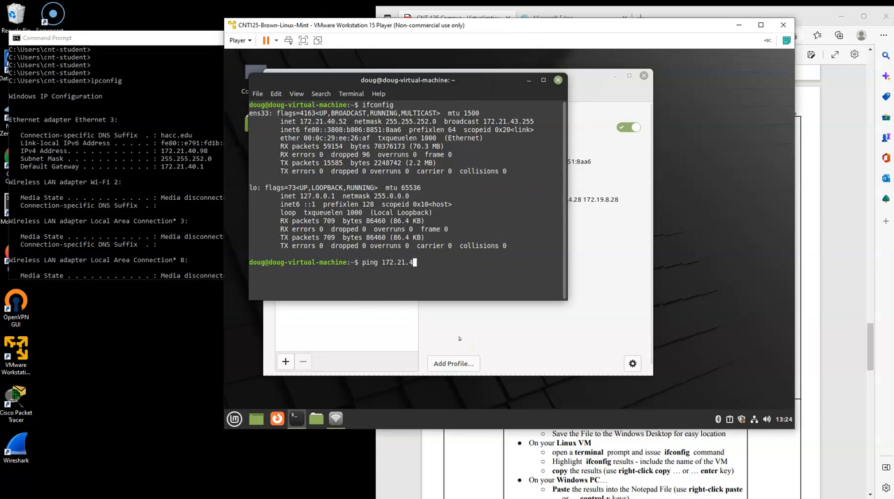
pyautogui.press('Return')
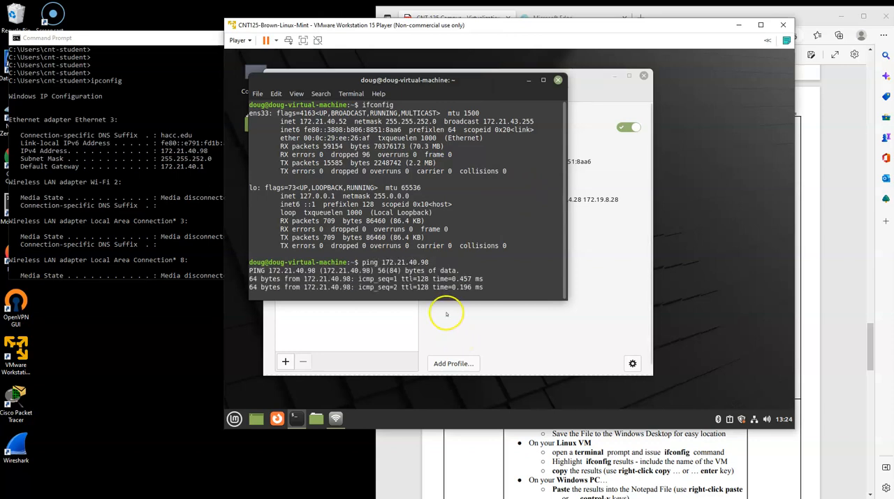
pyautogui.hotkey('ctrl', 'c')
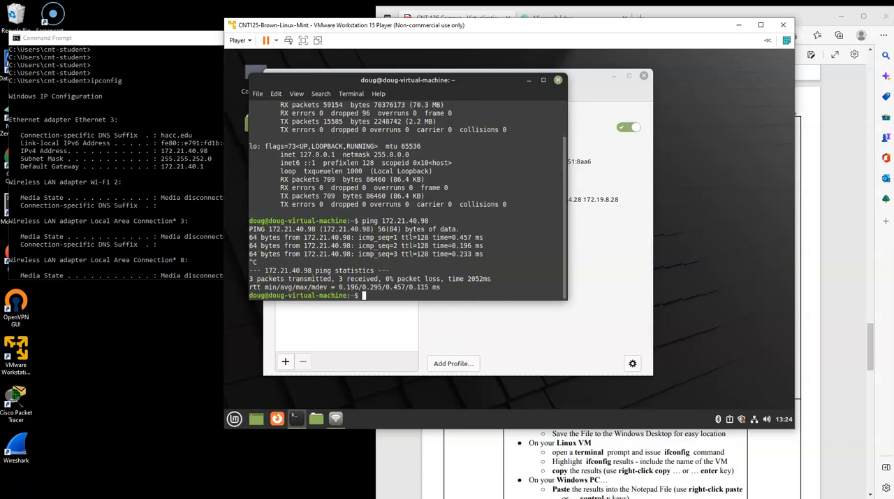
# - Check the lab instructions, inspect the Network Adapter mode in the Virtual Machine Settings, and close the settings without changes
pyautogui.click(822, 250)
pyautogui.scroll(-1, 712, 269)
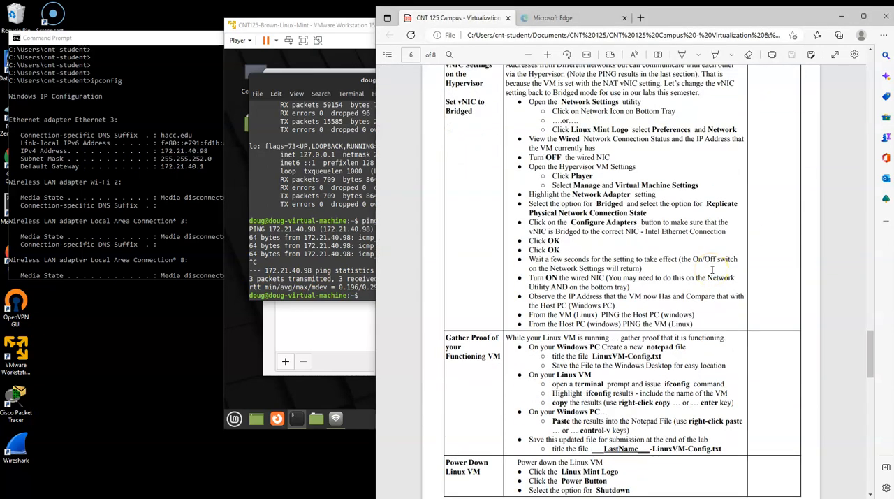
pyautogui.click(358, 28)
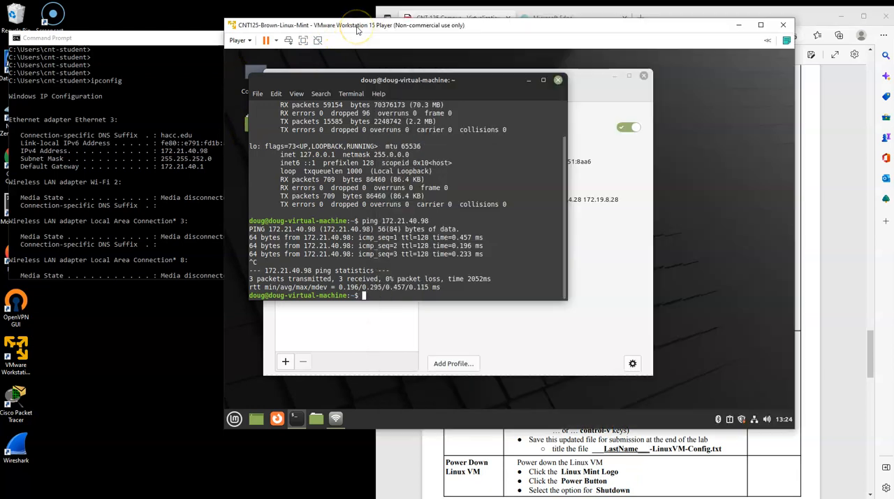
pyautogui.click(239, 41)
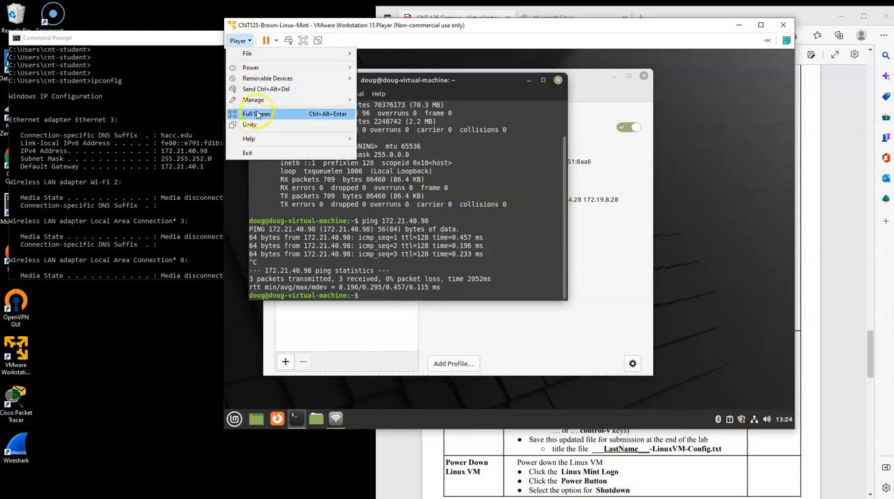
pyautogui.moveTo(260, 103)
pyautogui.click(399, 124)
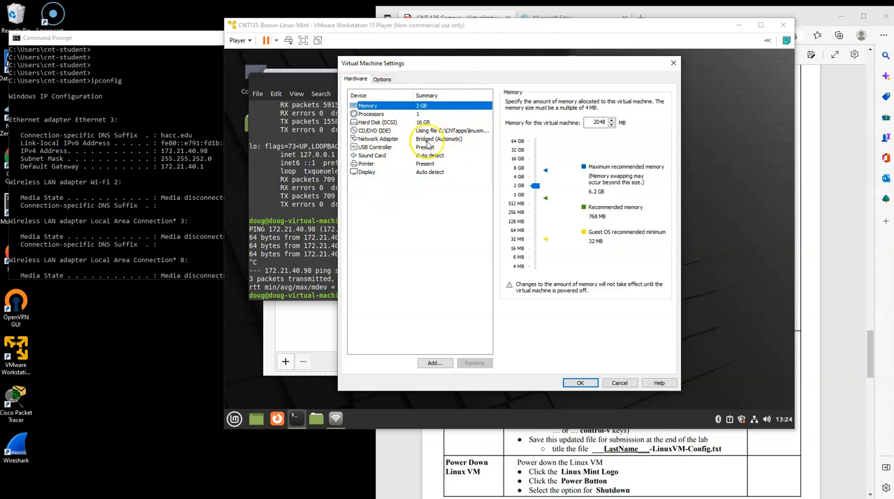
pyautogui.click(619, 382)
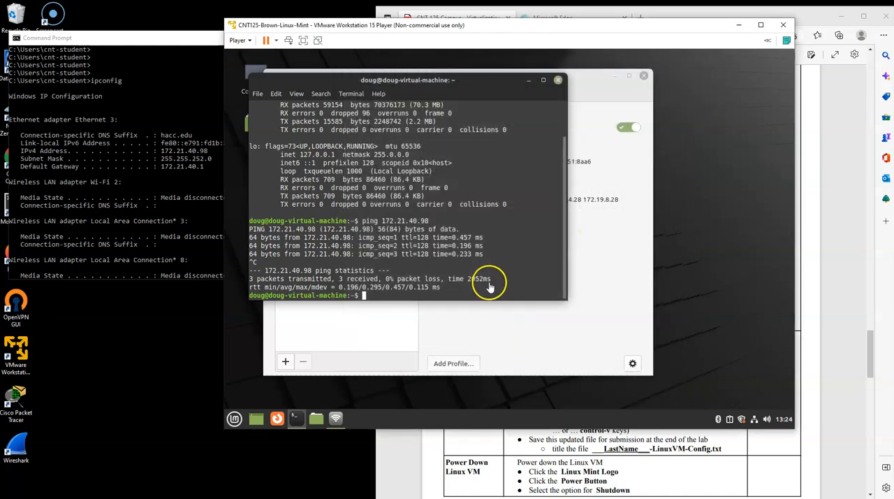
# - Advance the lab document to Gather Proof of your Functioning VM, and close the host's Command Prompt and the VM's terminal and Network windows
pyautogui.click(838, 208)
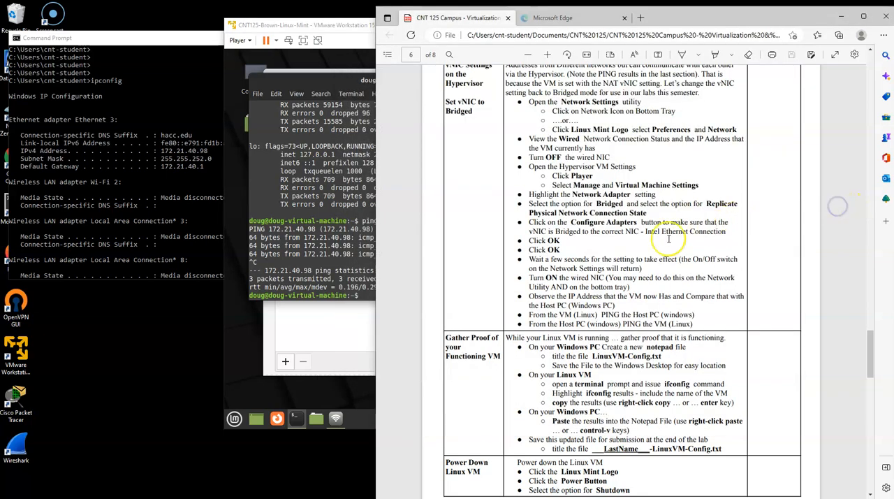
pyautogui.scroll(-3, 668, 239)
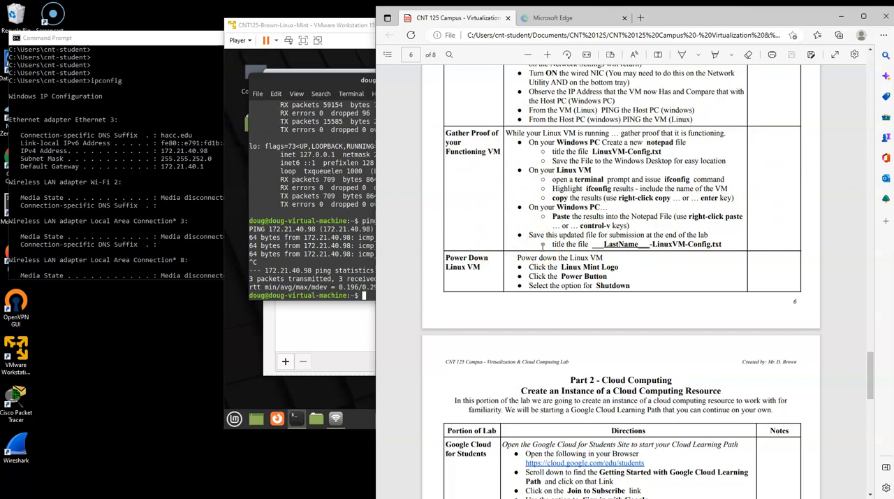
pyautogui.click(171, 41)
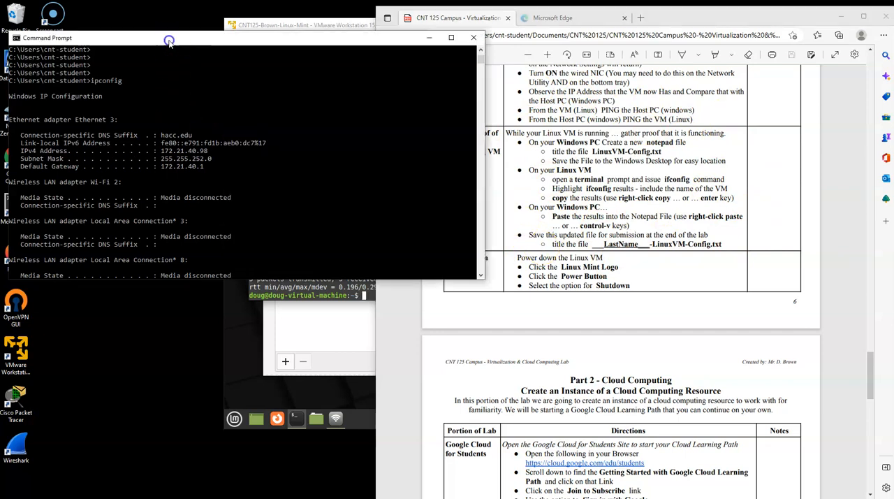
pyautogui.click(473, 40)
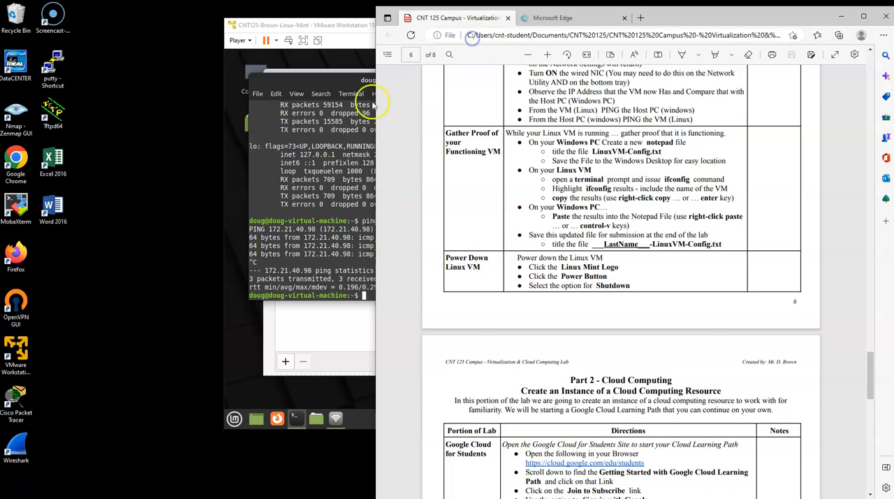
pyautogui.click(325, 74)
pyautogui.click(558, 81)
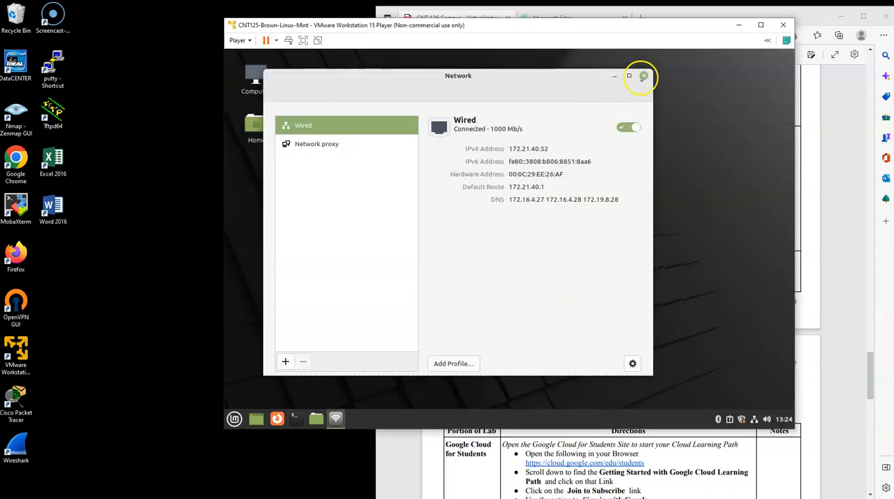
pyautogui.click(643, 77)
# - Open a blank Notepad file on the Windows host and narrow its window so the VM remains partly visible
pyautogui.click(96, 437)
pyautogui.press('super')
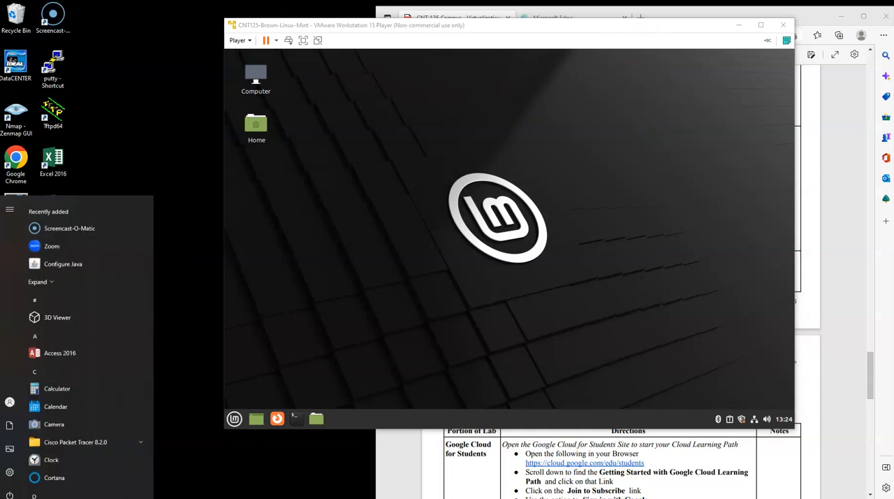
pyautogui.write('noted')
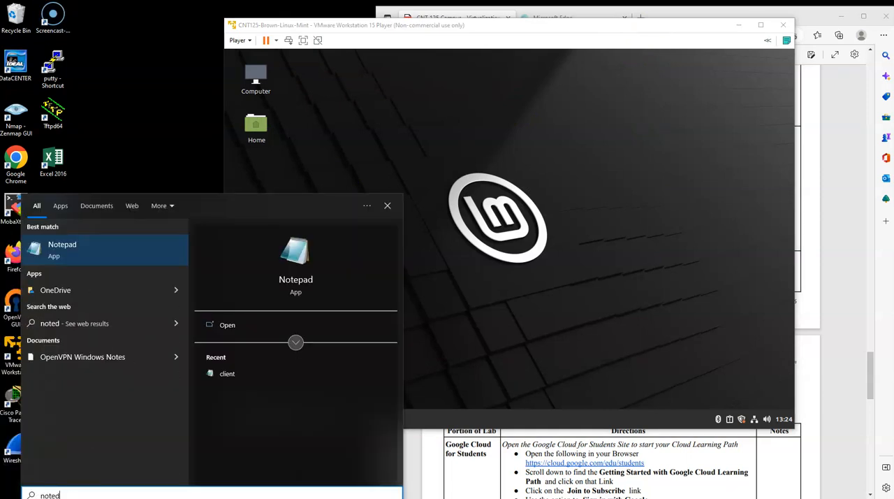
pyautogui.press('Return')
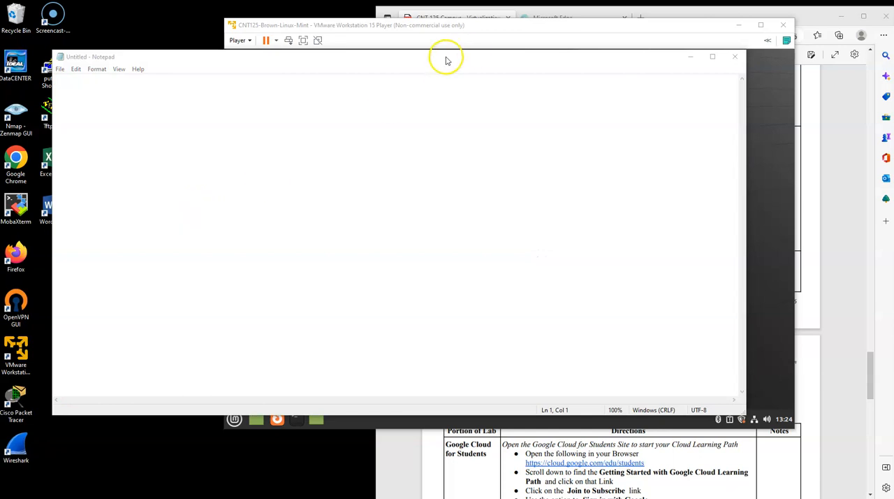
pyautogui.moveTo(446, 57); pyautogui.dragTo(426, 58)
pyautogui.moveTo(726, 402); pyautogui.dragTo(558, 403)
# - Save the blank Notepad file in the CNT 125 > Chap 7 Lab folder, named with the last name followed by -Linux-VM.txt
pyautogui.click(40, 70)
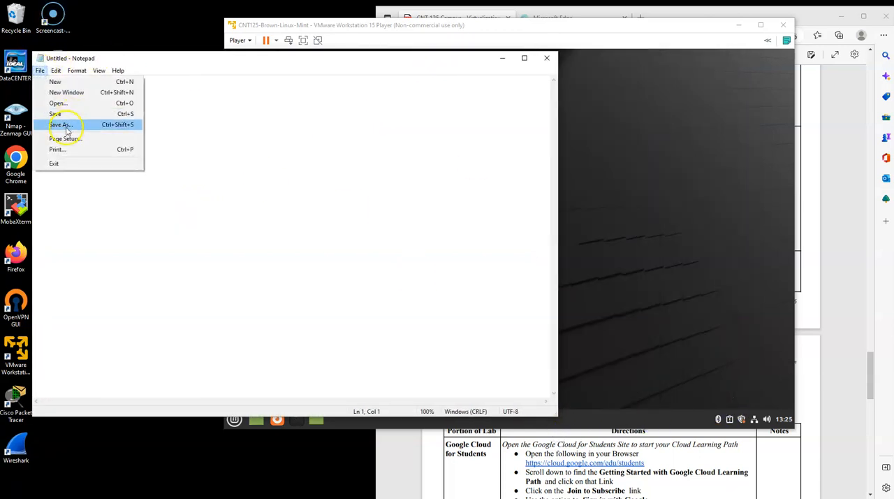
pyautogui.click(65, 125)
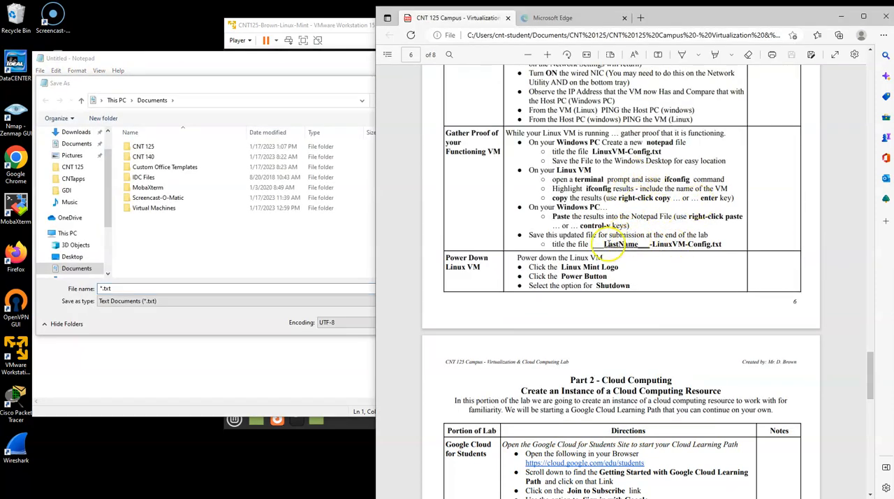
pyautogui.click(218, 83)
pyautogui.doubleClick(155, 148)
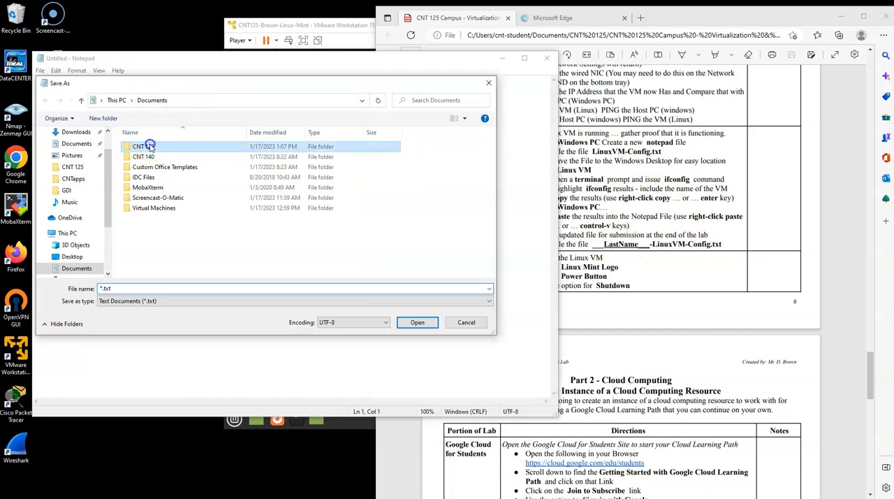
pyautogui.doubleClick(140, 148)
pyautogui.click(125, 288)
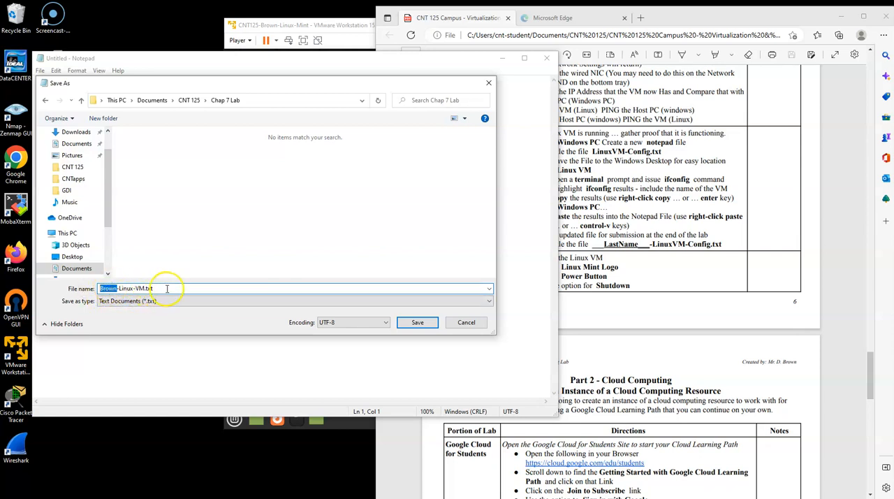
pyautogui.click(417, 322)
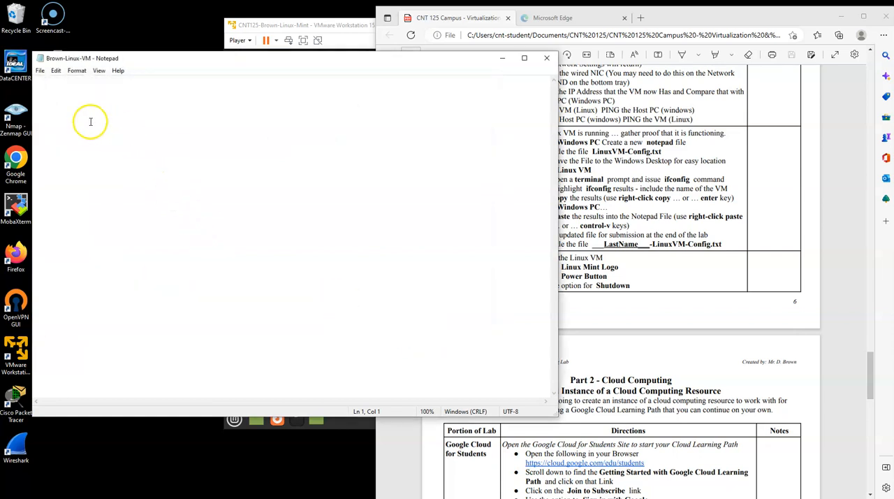
# - Move the Notepad window aside and review the lab instructions on issuing ifconfig and copying its results
pyautogui.moveTo(355, 60); pyautogui.dragTo(342, 67)
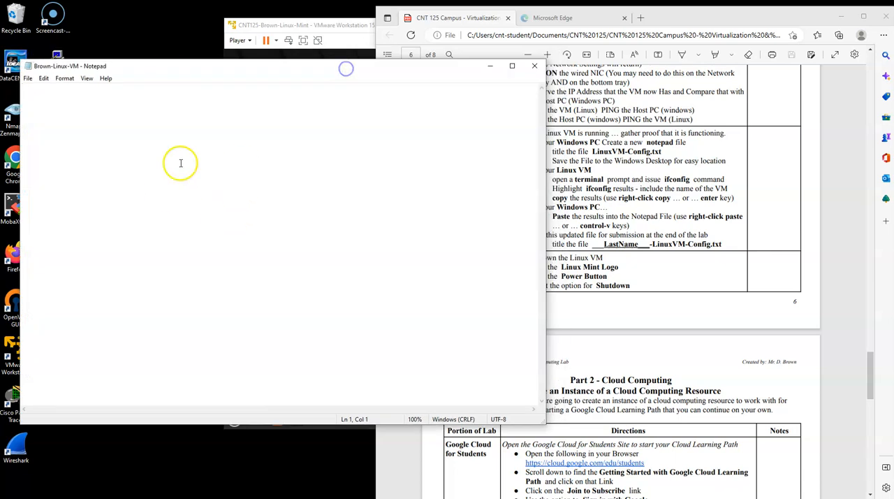
pyautogui.click(361, 21)
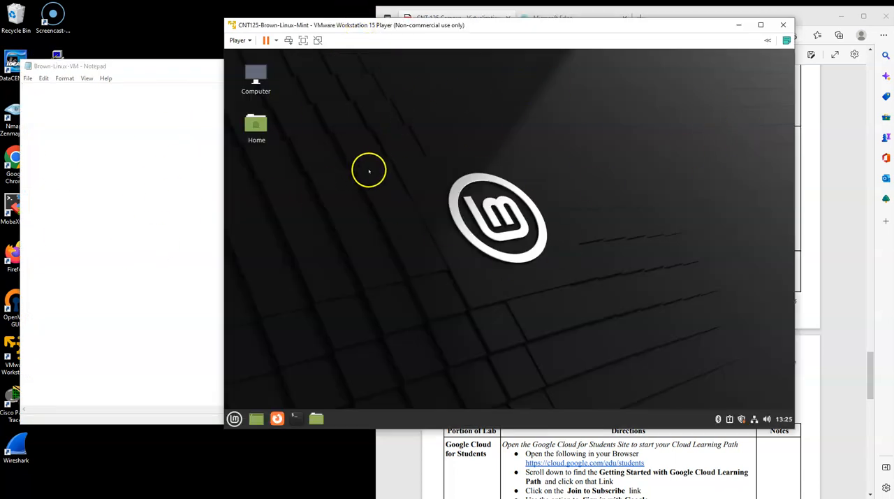
pyautogui.click(828, 208)
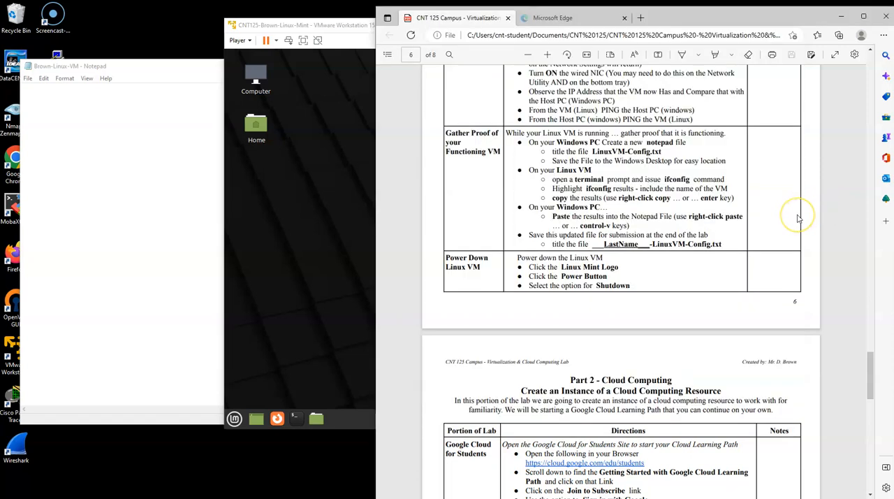
pyautogui.doubleClick(599, 188)
pyautogui.moveTo(631, 192); pyautogui.dragTo(700, 203)
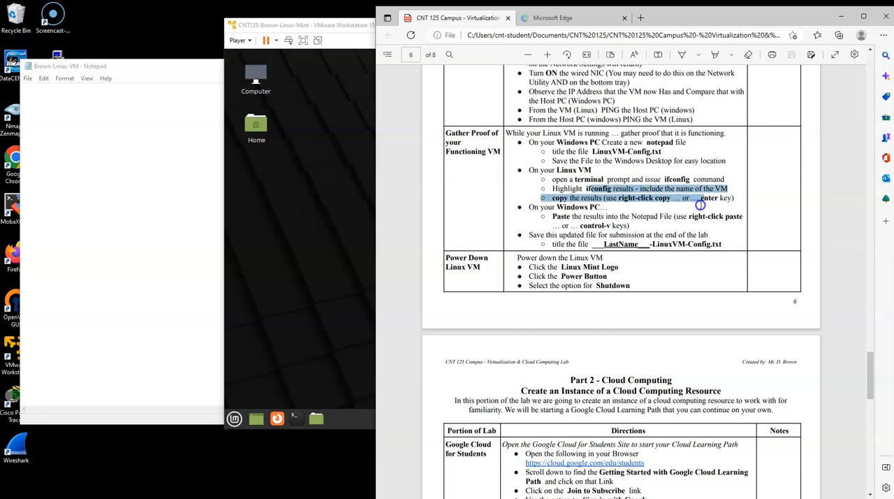
# - Open a terminal in the Linux Mint VM and run ifconfig
pyautogui.click(268, 194)
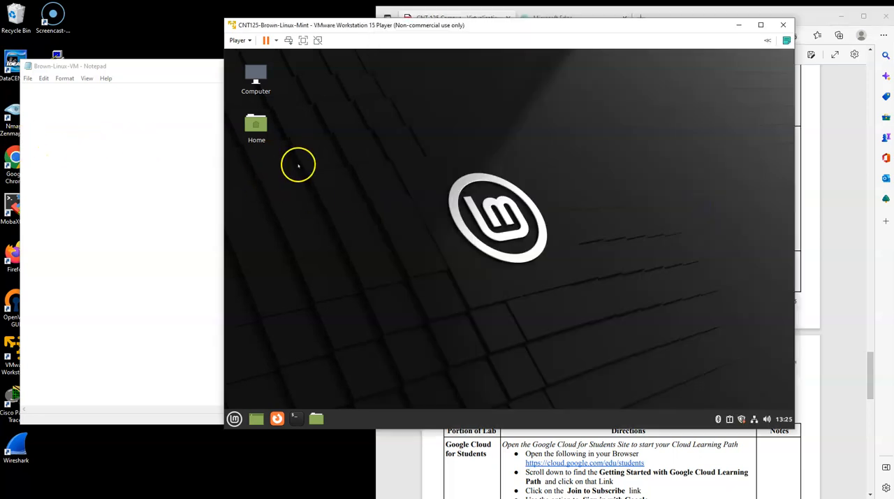
pyautogui.click(296, 418)
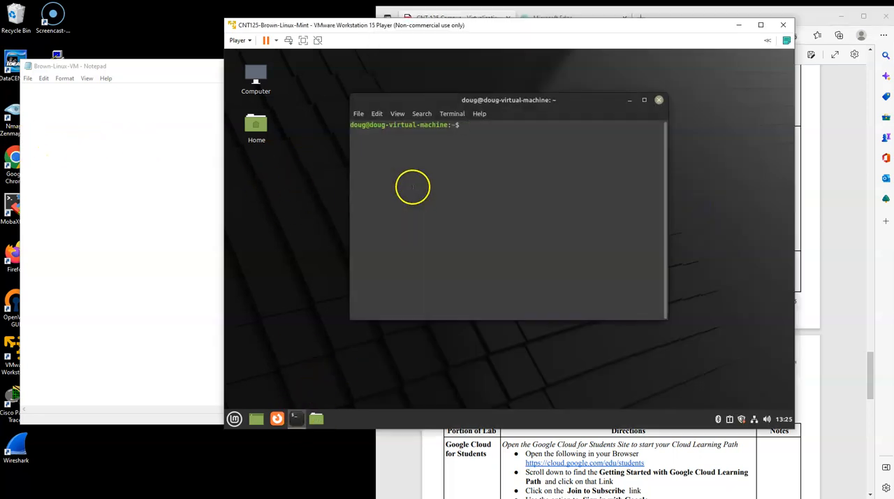
pyautogui.write('ifconfig')
pyautogui.press('Return')
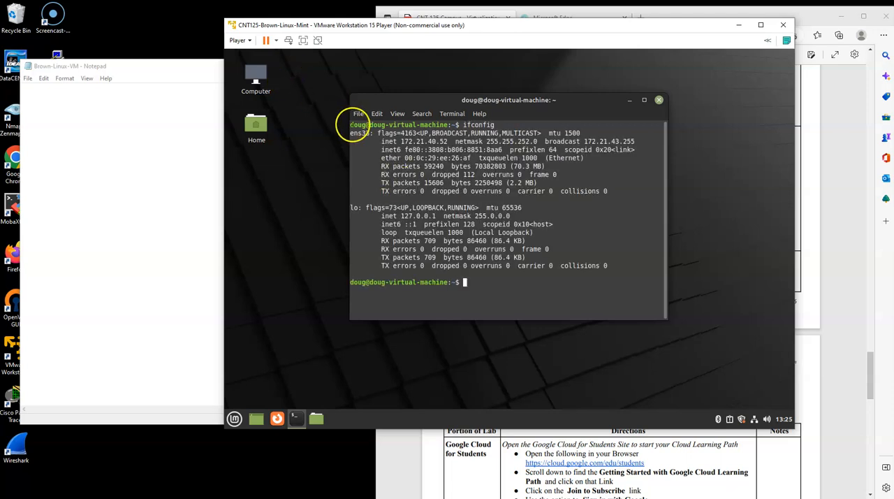
# - Copy the full ifconfig output, including the prompt lines with the VM name, and paste it into the host's Notepad file
pyautogui.moveTo(349, 124); pyautogui.dragTo(584, 283)
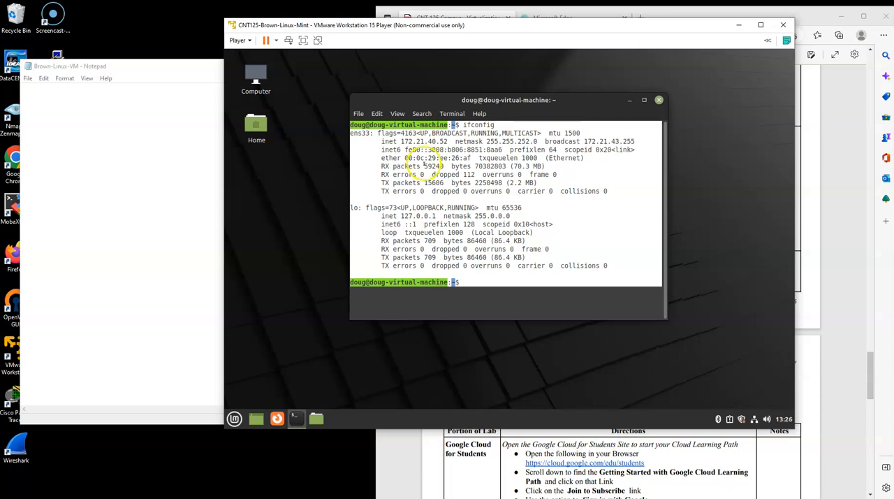
pyautogui.rightClick(450, 168)
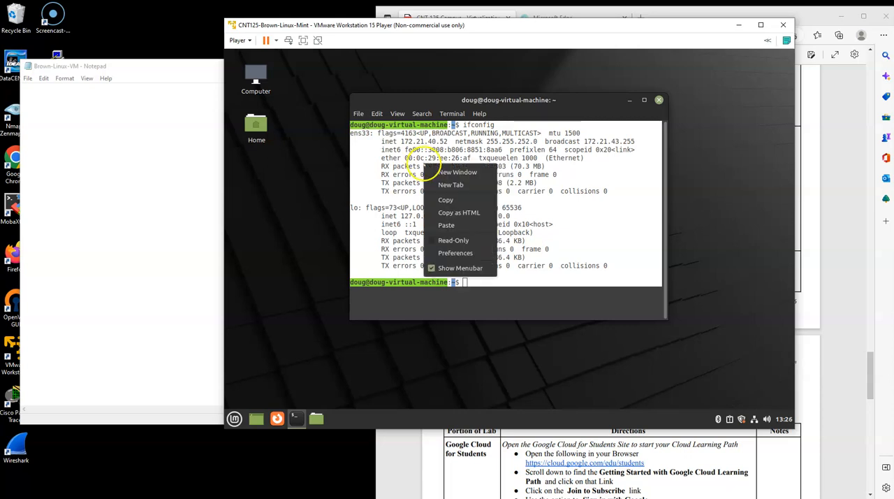
pyautogui.click(454, 199)
pyautogui.click(44, 126)
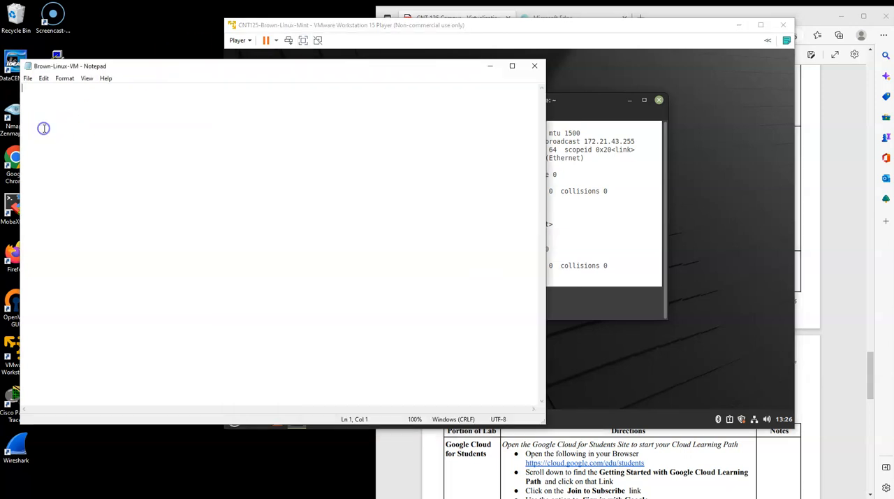
pyautogui.rightClick(44, 129)
pyautogui.click(67, 171)
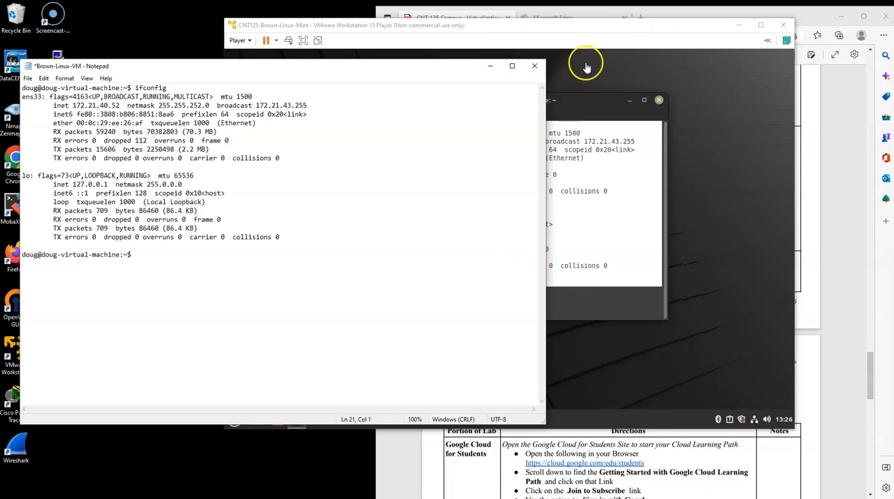
# - Spread the Notepad and VM windows apart and save the Notepad file with the pasted results
pyautogui.moveTo(375, 73); pyautogui.dragTo(361, 79)
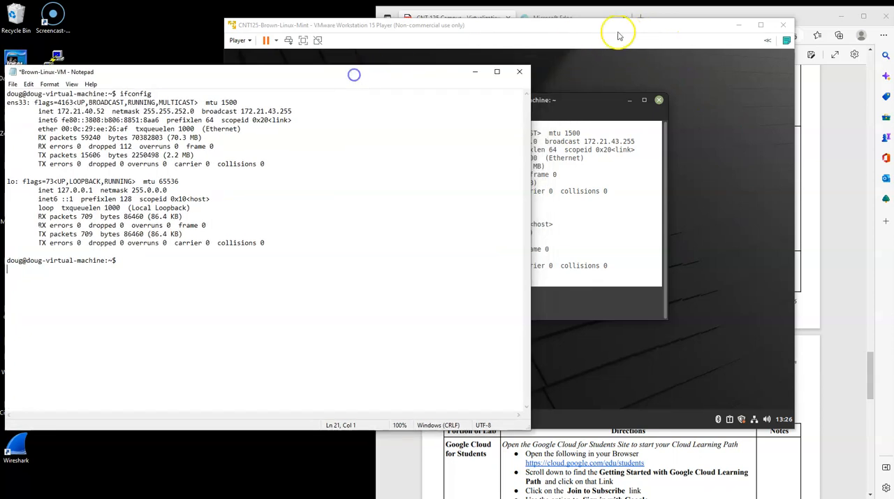
pyautogui.moveTo(610, 28); pyautogui.dragTo(640, 32)
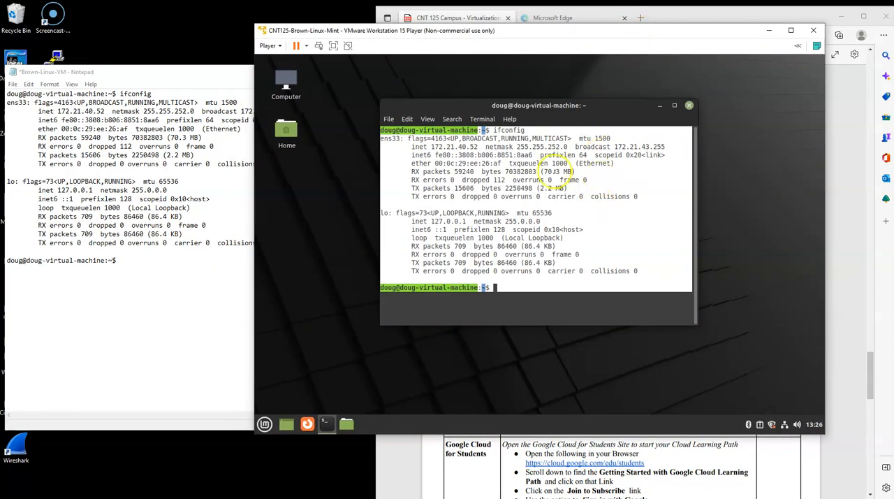
pyautogui.click(149, 275)
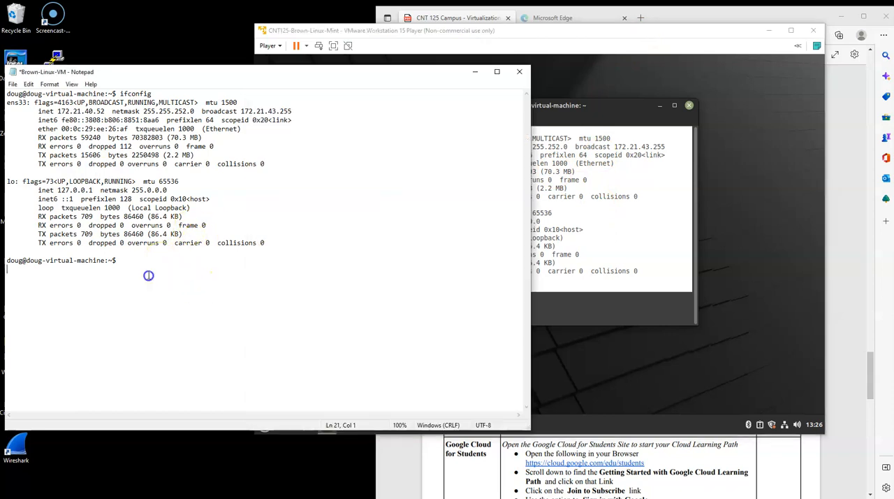
pyautogui.click(12, 84)
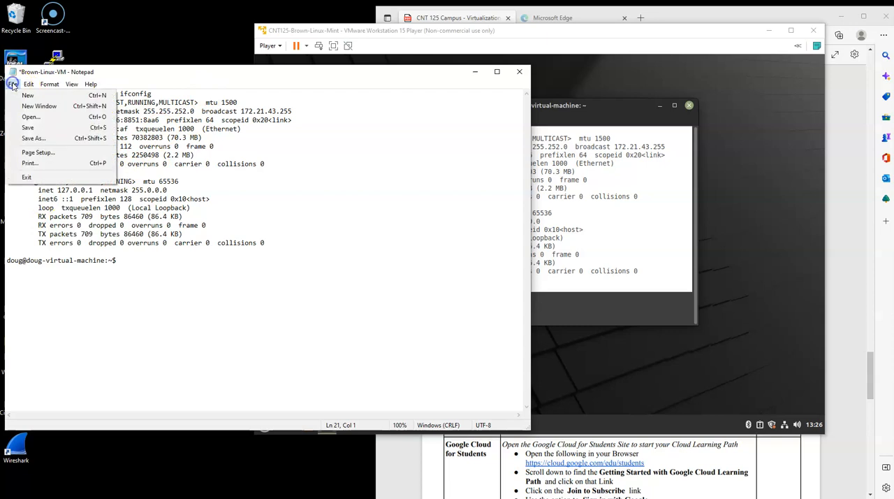
pyautogui.click(29, 128)
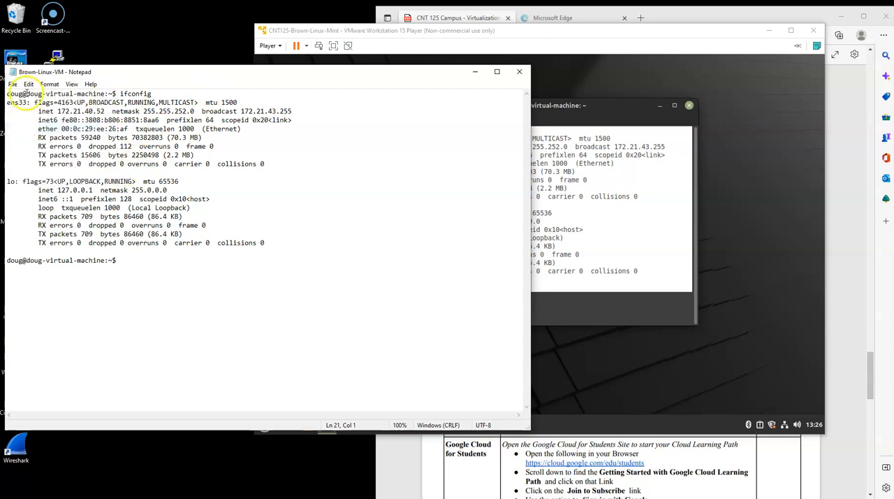
# - Highlight the VM's prompt name and the ens33 inet address in Notepad, and save the file again
pyautogui.moveTo(65, 94); pyautogui.dragTo(122, 95)
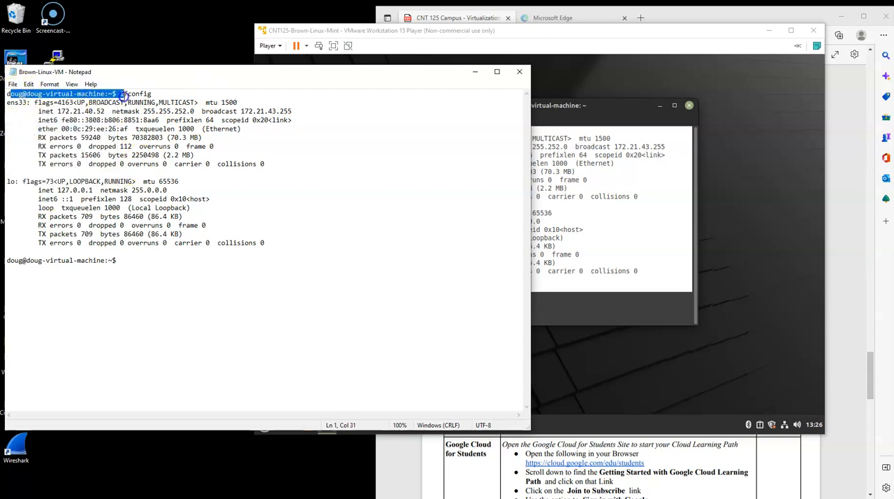
pyautogui.moveTo(46, 111); pyautogui.dragTo(110, 111)
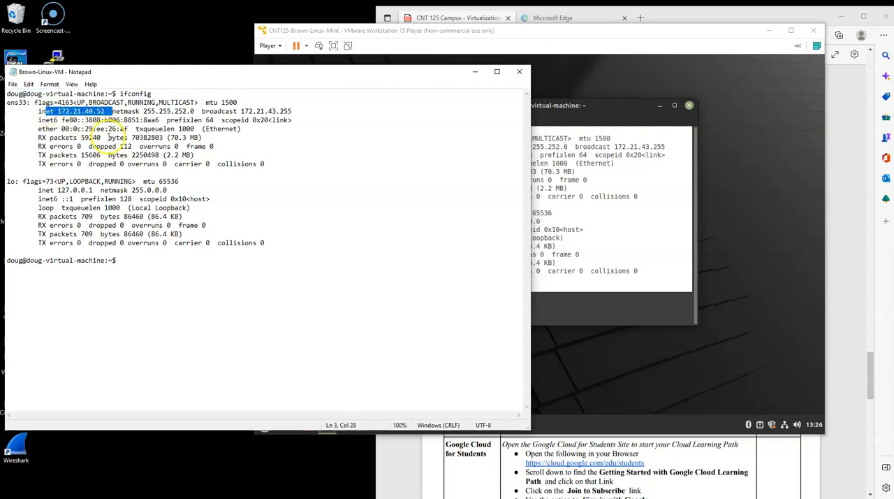
pyautogui.click(12, 84)
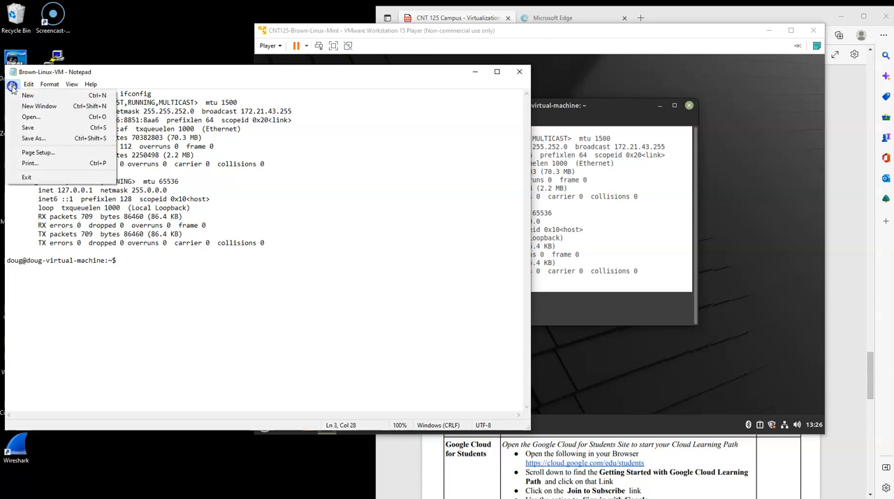
pyautogui.click(23, 126)
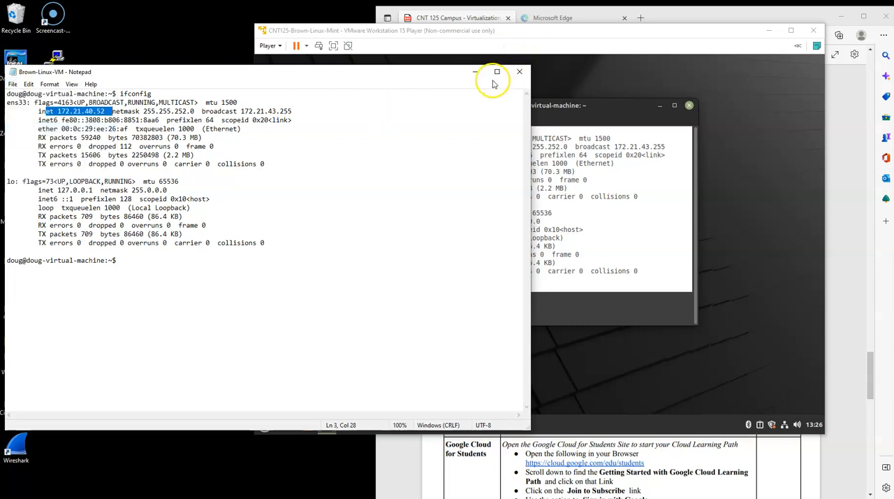
# - Consult the Power Down Linux VM instructions, then close the VM's terminal and shut down Linux Mint
pyautogui.click(758, 133)
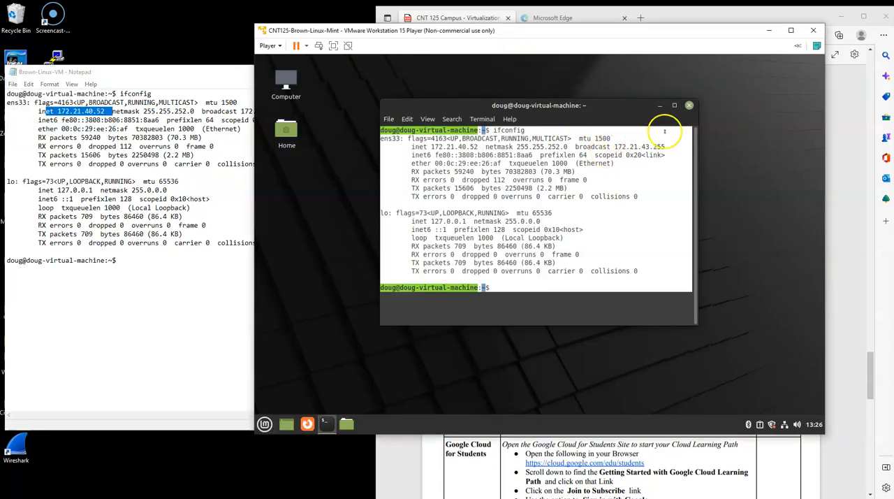
pyautogui.click(860, 182)
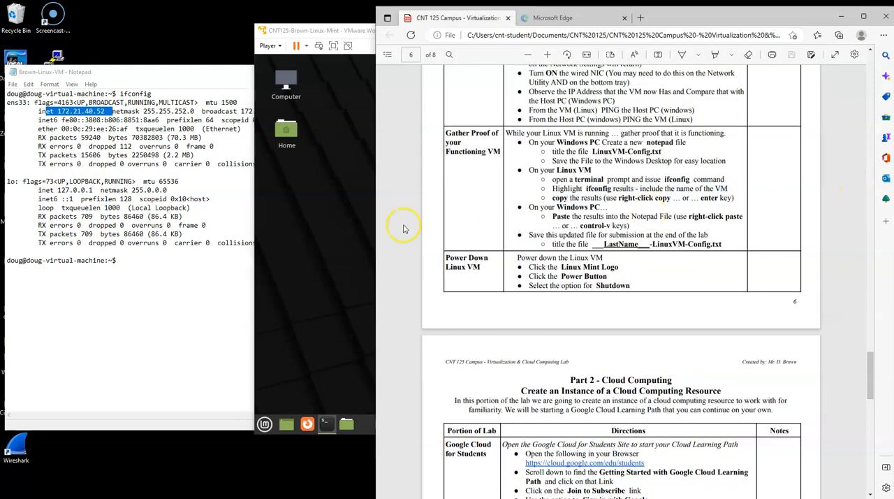
pyautogui.click(321, 223)
pyautogui.click(689, 101)
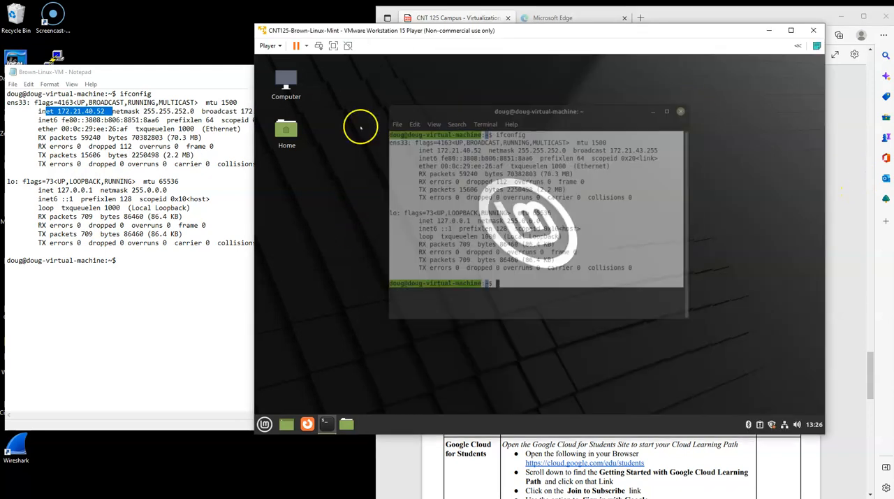
pyautogui.click(265, 424)
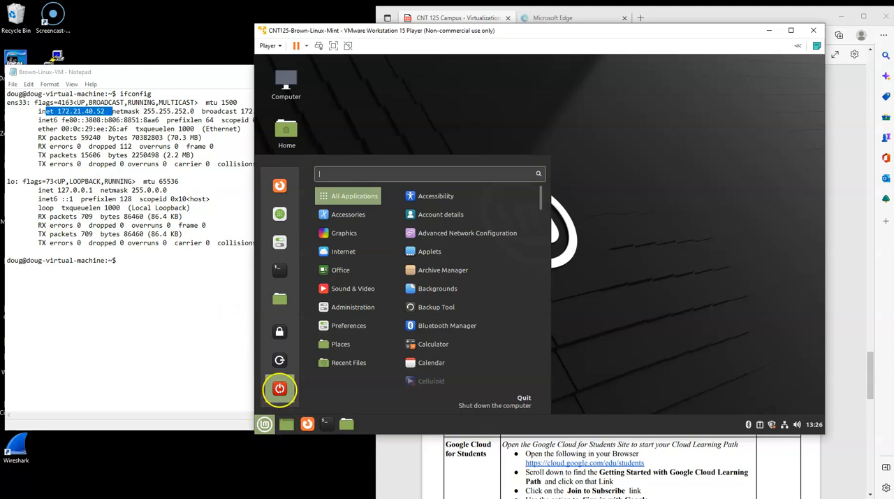
pyautogui.click(279, 389)
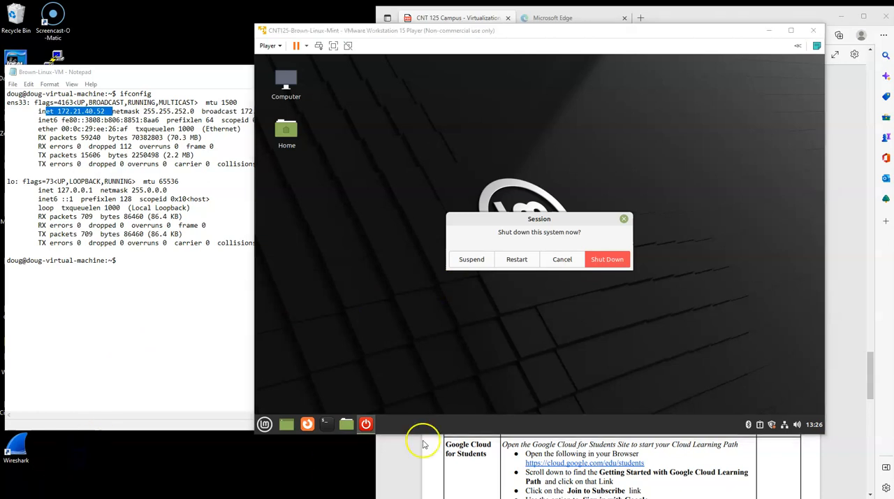
pyautogui.click(607, 260)
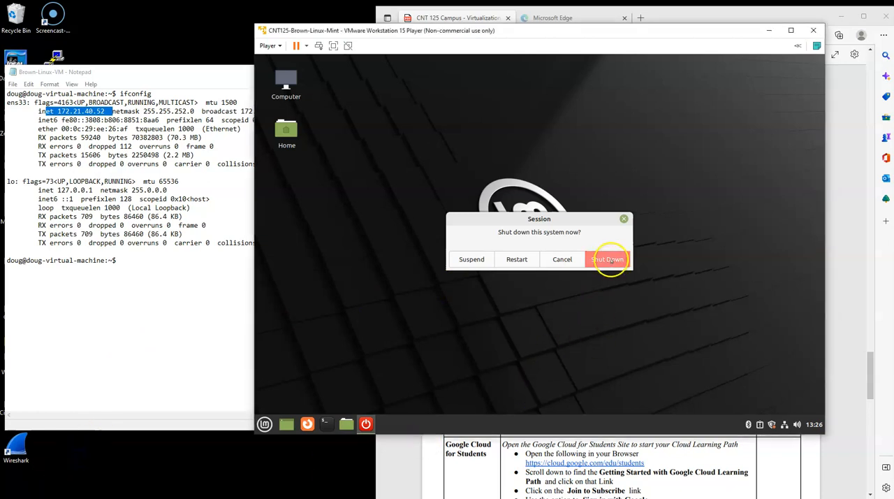